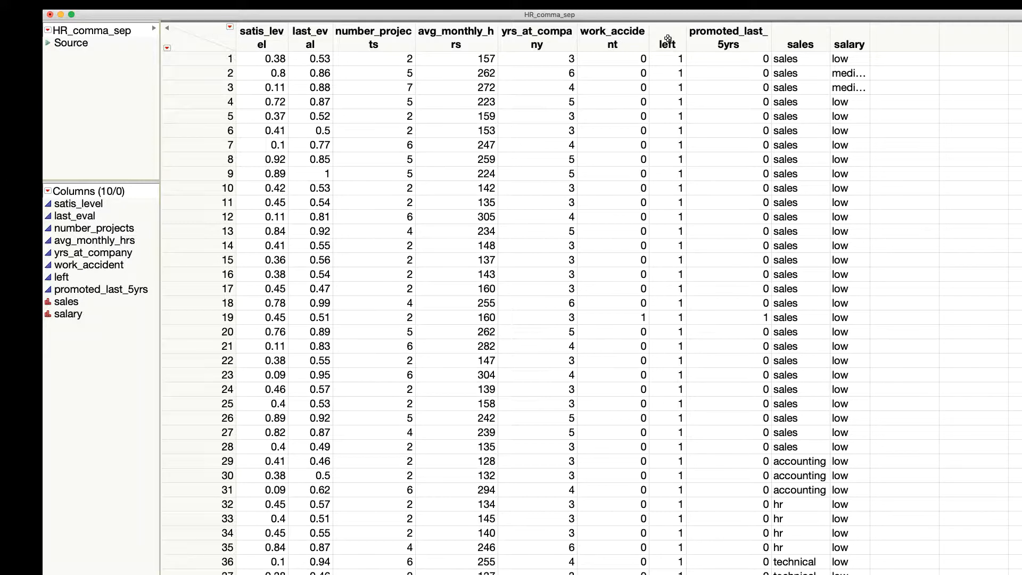
Step: Change the modeling type of the left column to Nominal
right_click(667, 38)
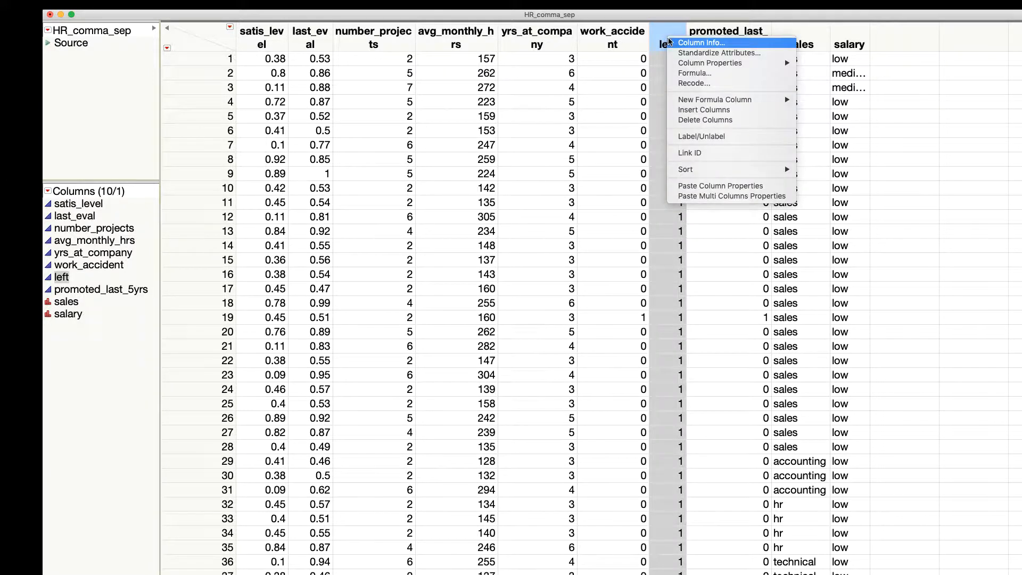
left_click(681, 44)
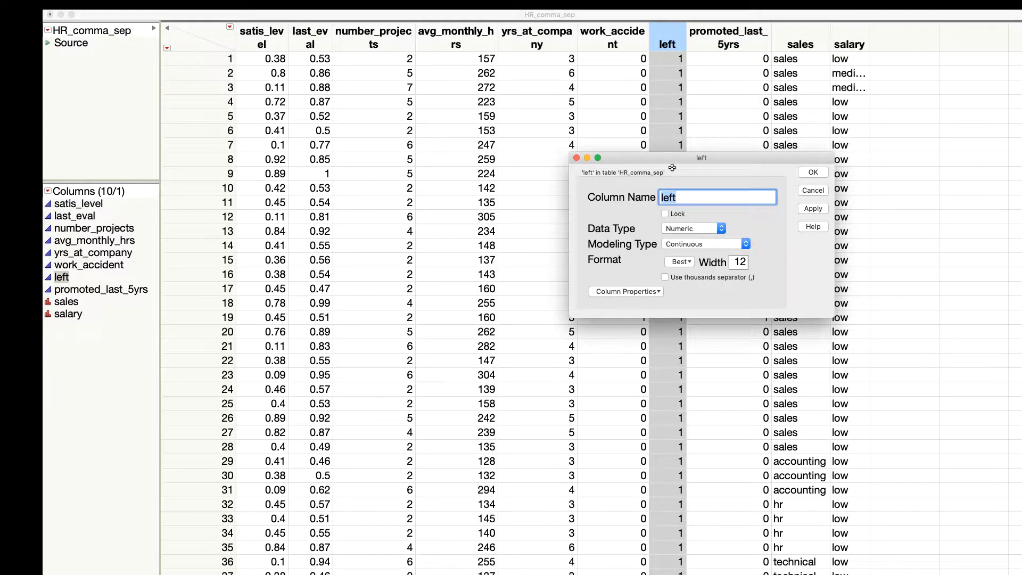
left_click(679, 245)
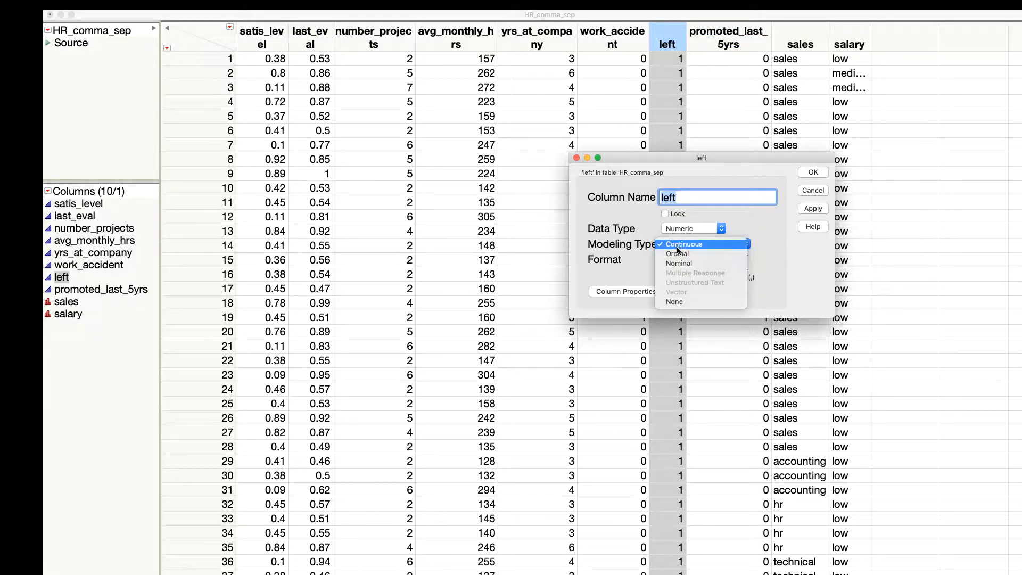
left_click(679, 264)
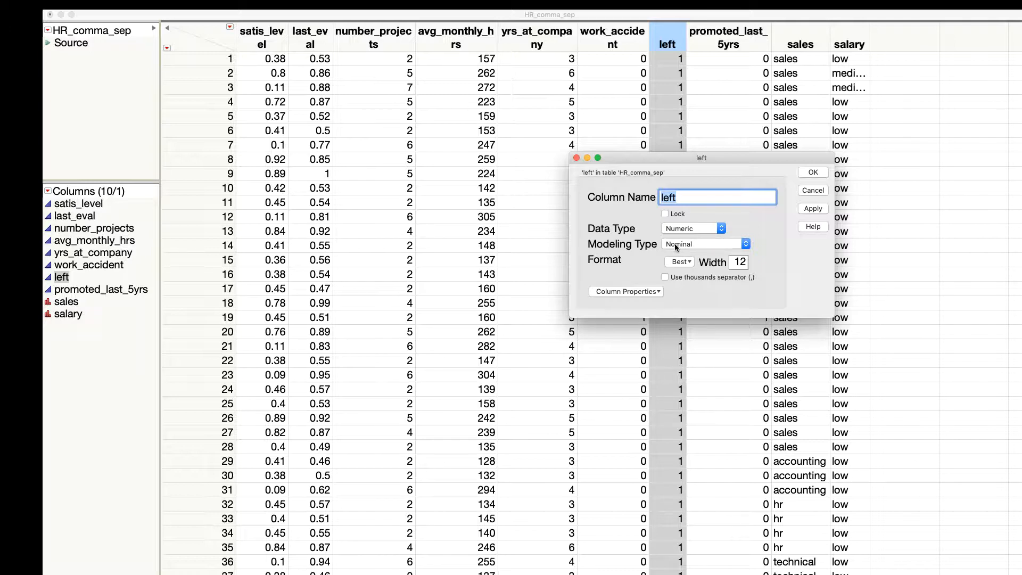
left_click(808, 173)
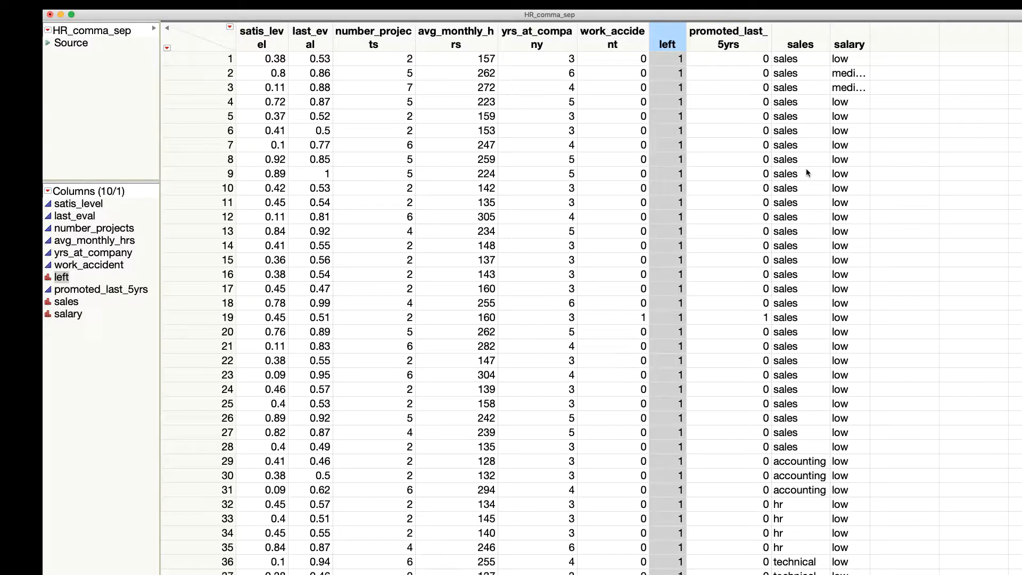
Step: Change the modeling type of the promoted_last_5yrs column to Nominal
right_click(730, 35)
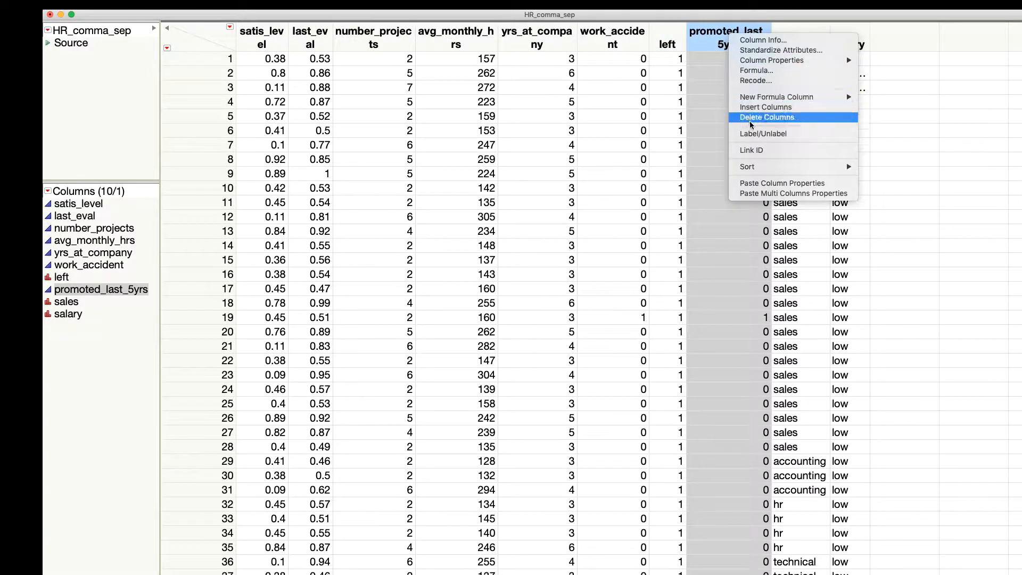
left_click(761, 40)
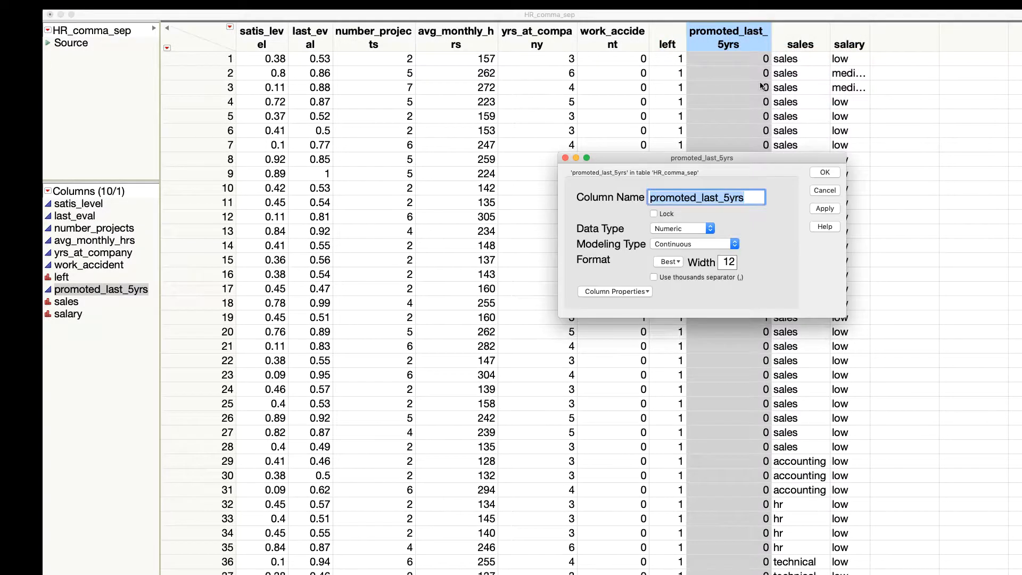
left_click(687, 244)
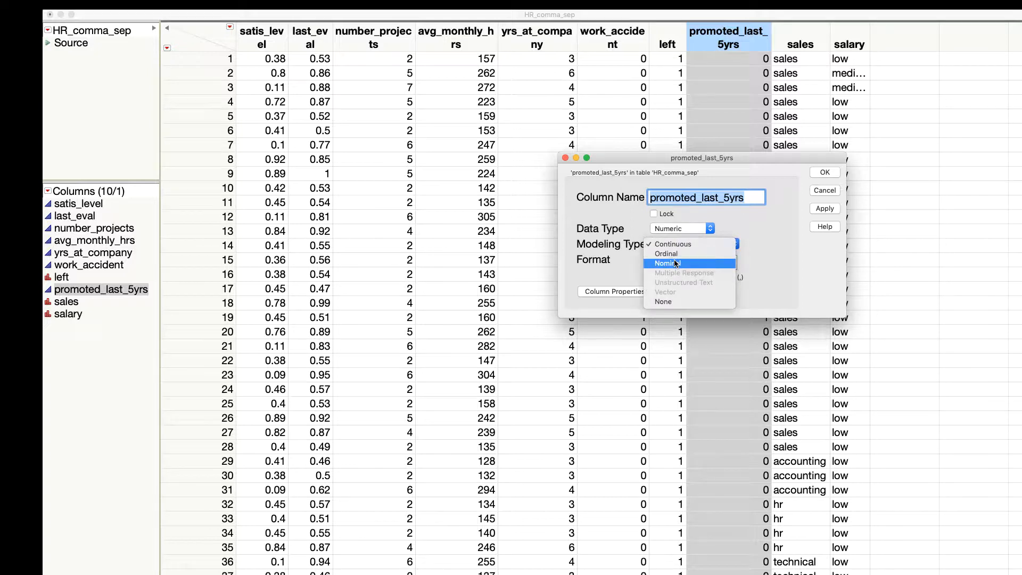
left_click(673, 264)
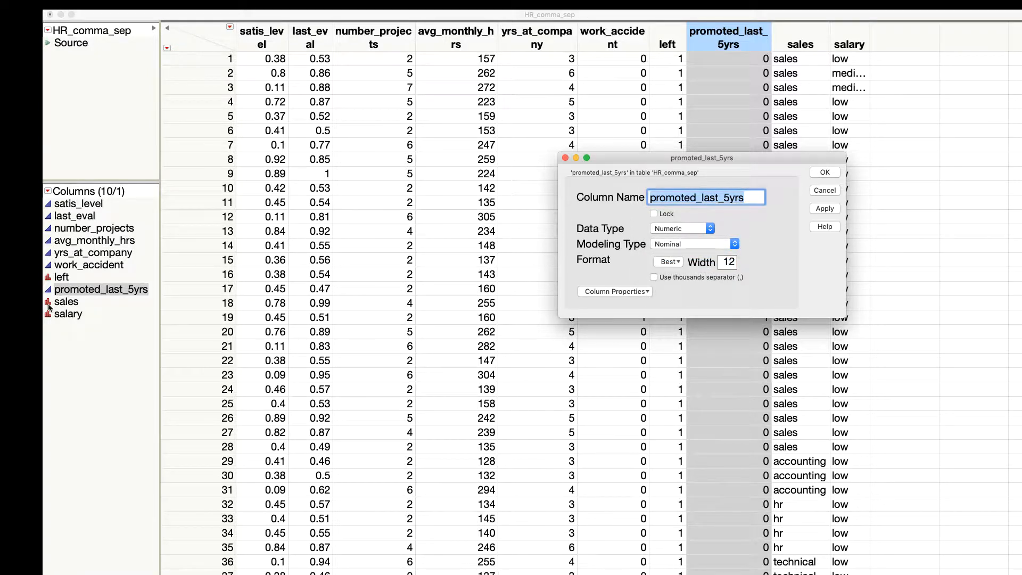
left_click(825, 172)
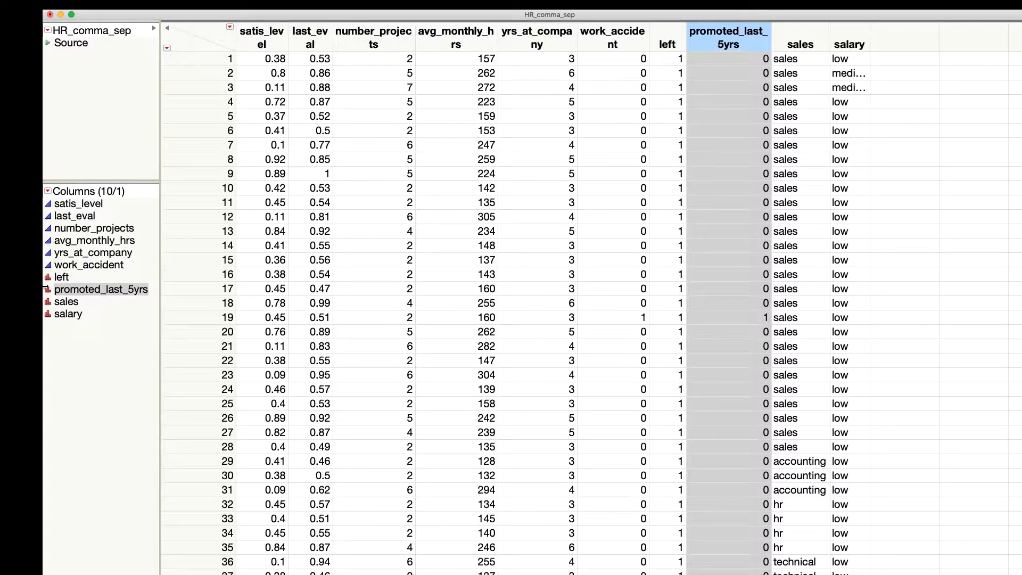
Step: Change the modeling type of the work_accident column to Nominal
right_click(84, 267)
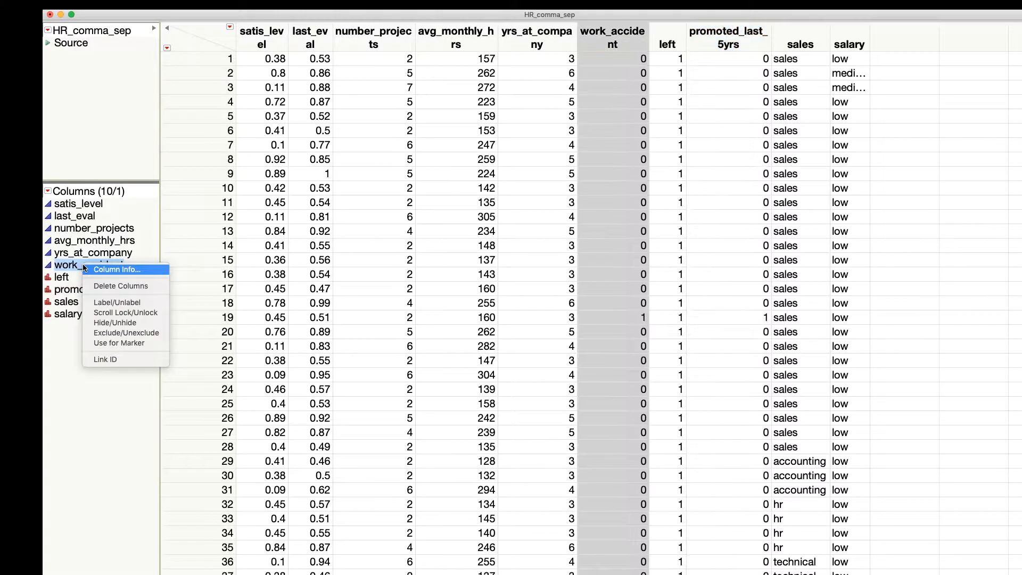
left_click(104, 270)
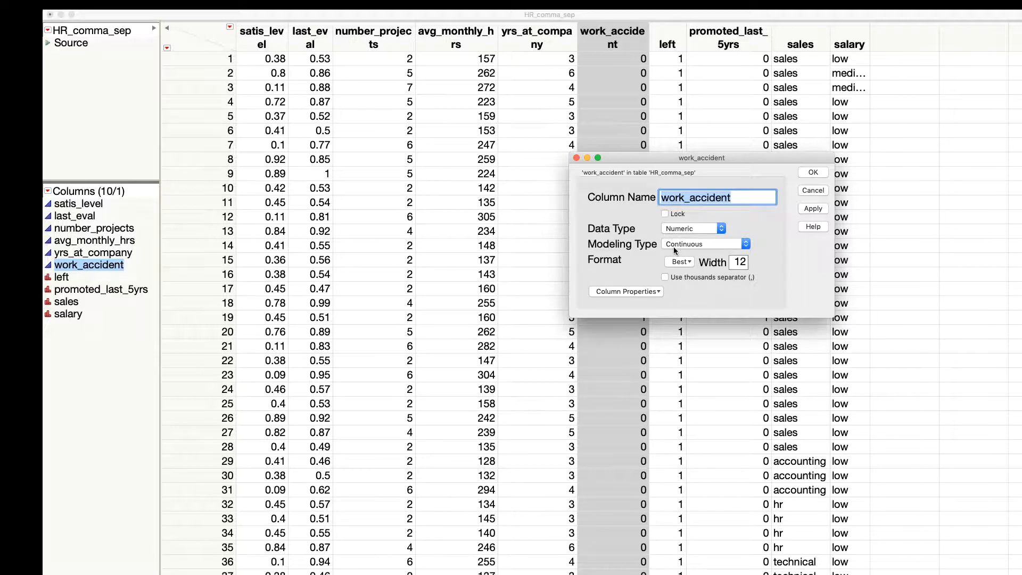
left_click(673, 247)
left_click(679, 263)
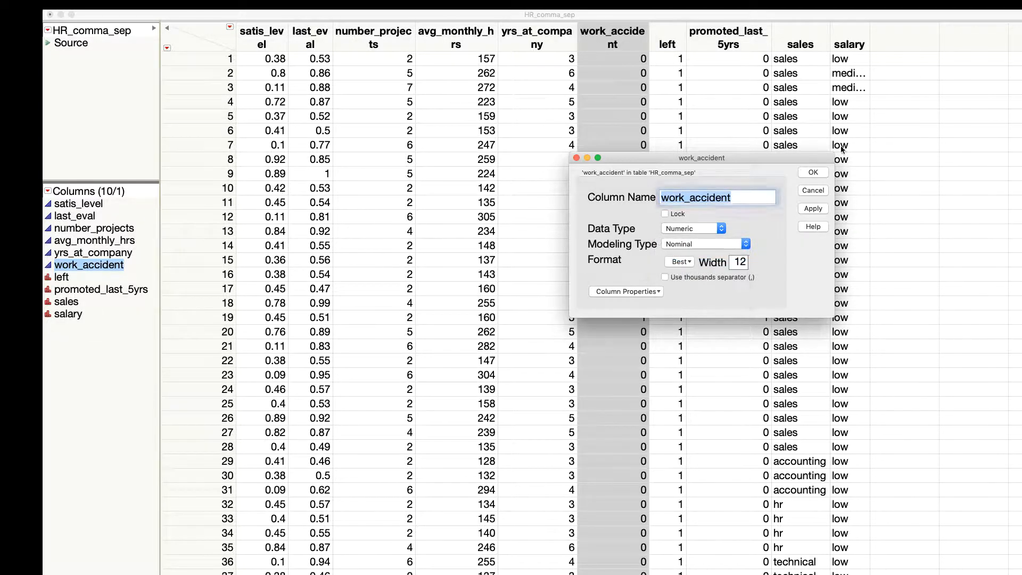
left_click(813, 172)
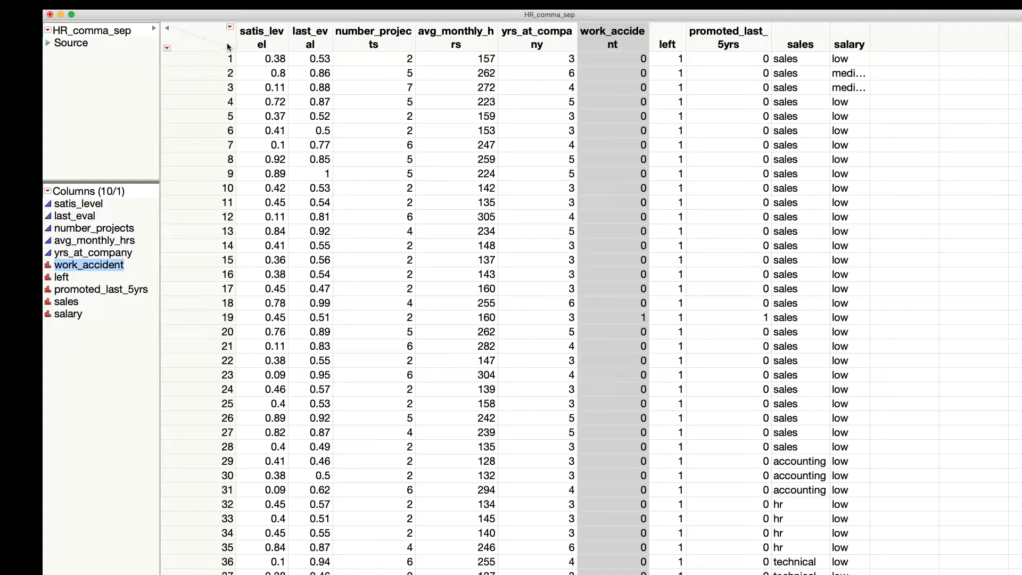
Step: Start making a validation column with a training set rate of 0.6 and a validation set rate of 0.4
left_click(239, 3)
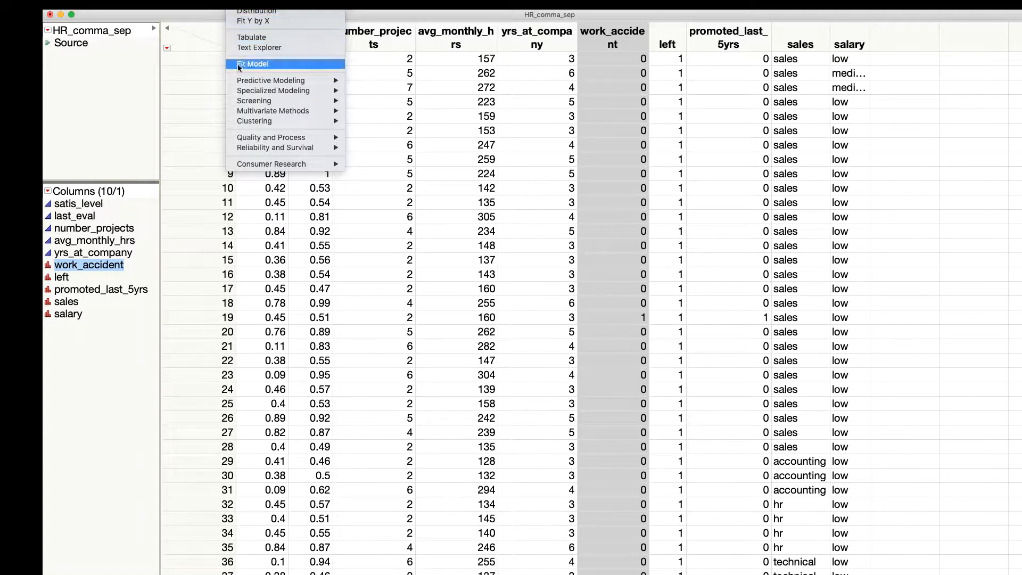
mouse_move(244, 81)
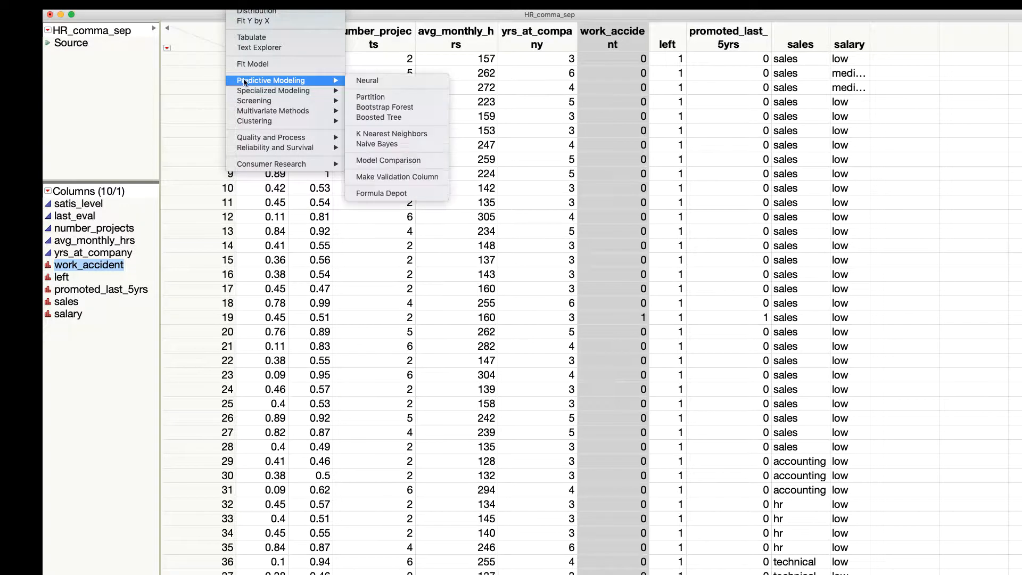
left_click(372, 177)
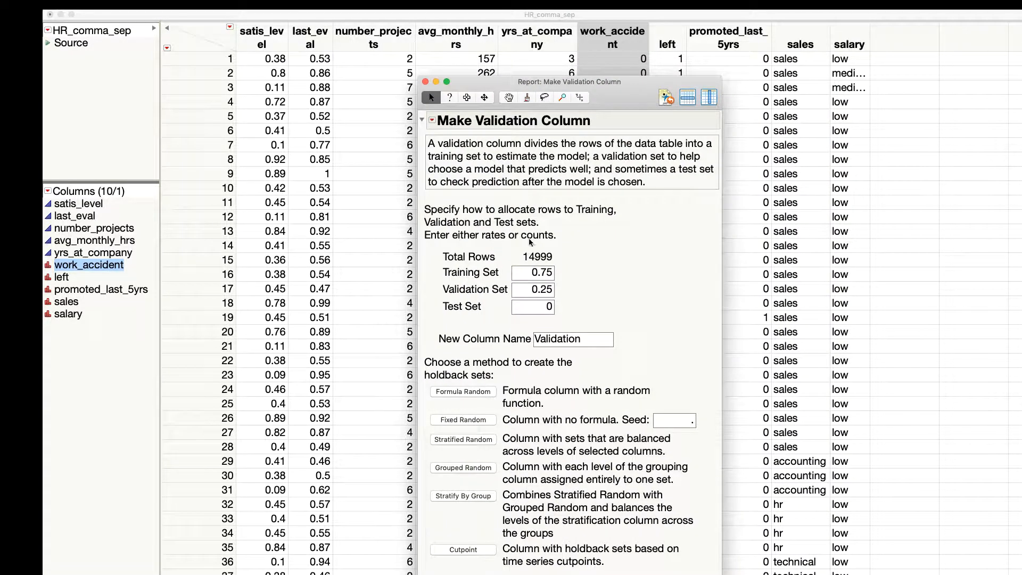
left_click(538, 273)
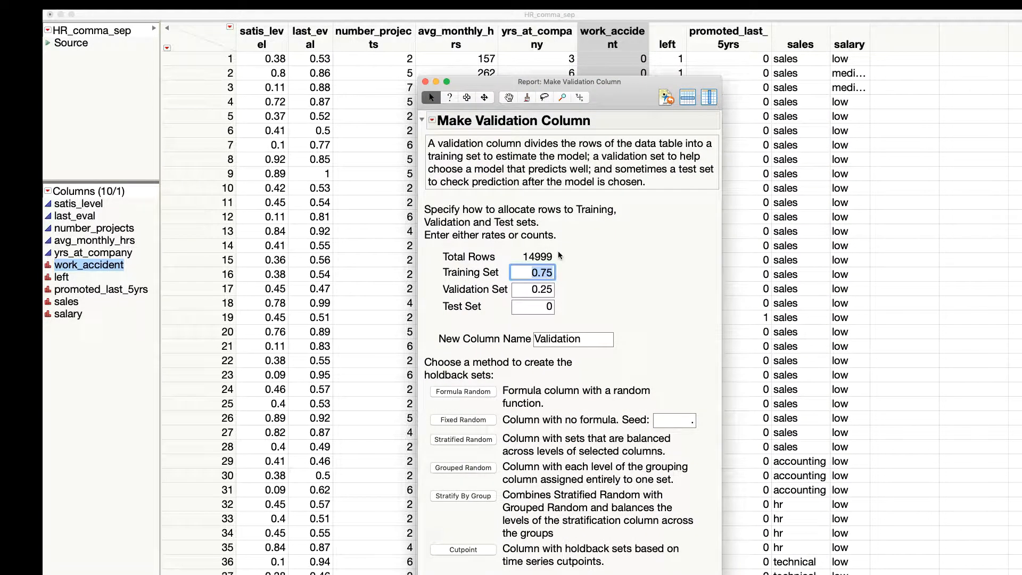
key("BackSpace")
type(".6")
left_click(540, 291)
key("BackSpace")
type(".4")
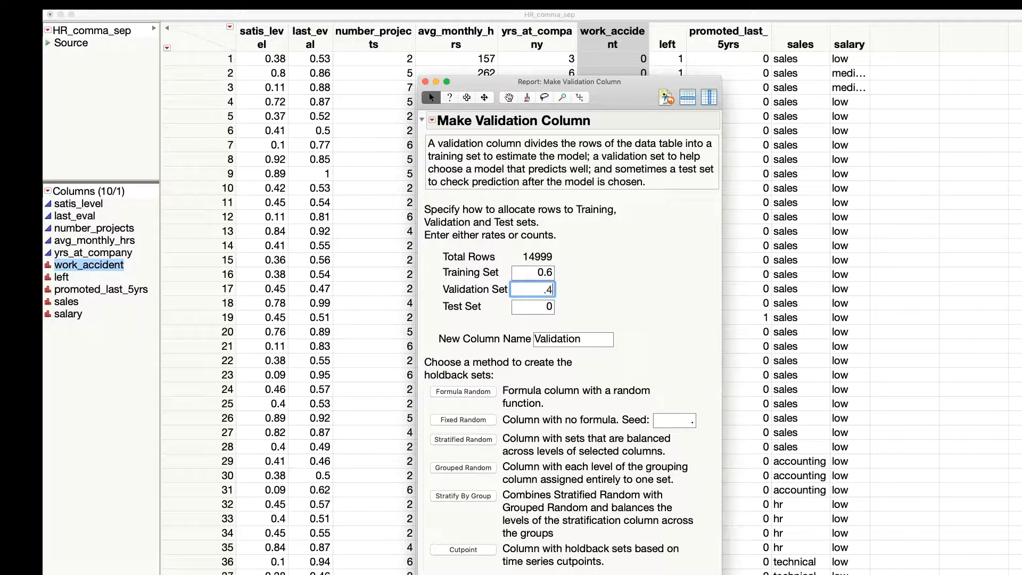
Step: Name the new validation column Val60Sd5
left_click(558, 338)
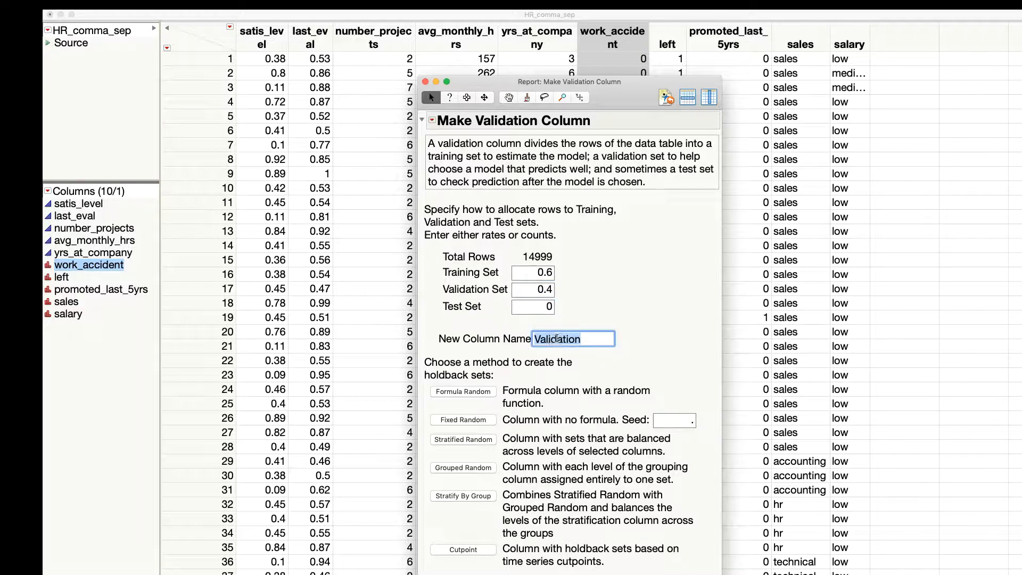
left_click(548, 339)
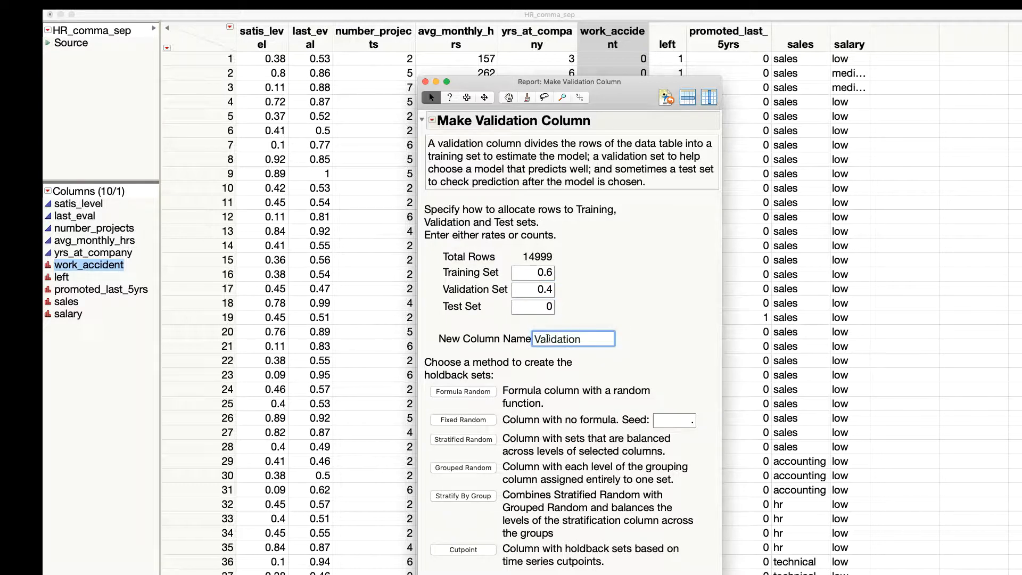
double_click(547, 339)
key("Right")
key("BackSpace")
key("BackSpace")
key("BackSpace")
key("BackSpace")
key("BackSpace")
key("BackSpace")
key("BackSpace")
key("BackSpace")
key("BackSpace")
type("l60Sd5")
Step: Create the validation column with the Fixed Random method, using a seed of 5
left_click(684, 420)
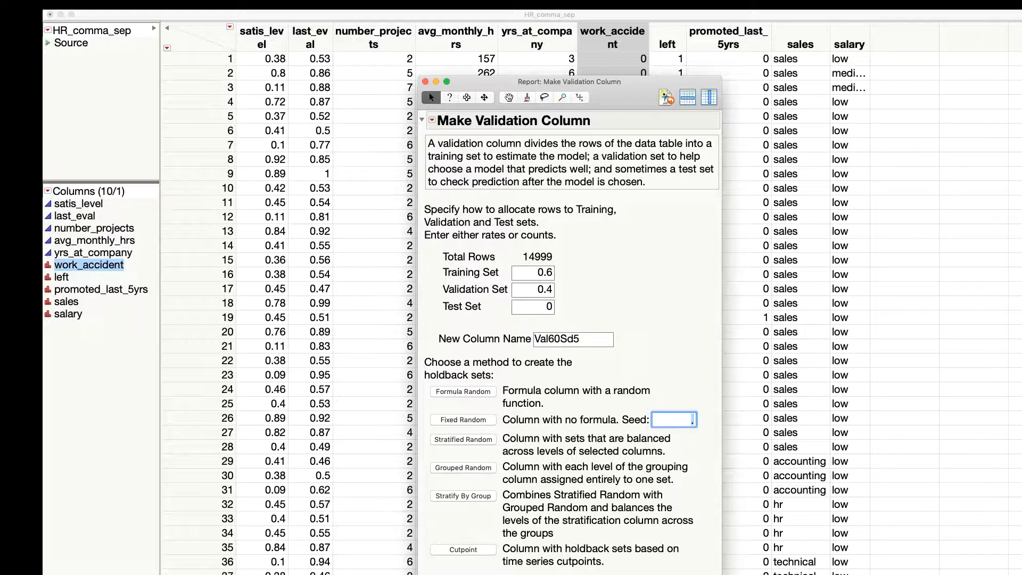
type("5")
left_click(476, 419)
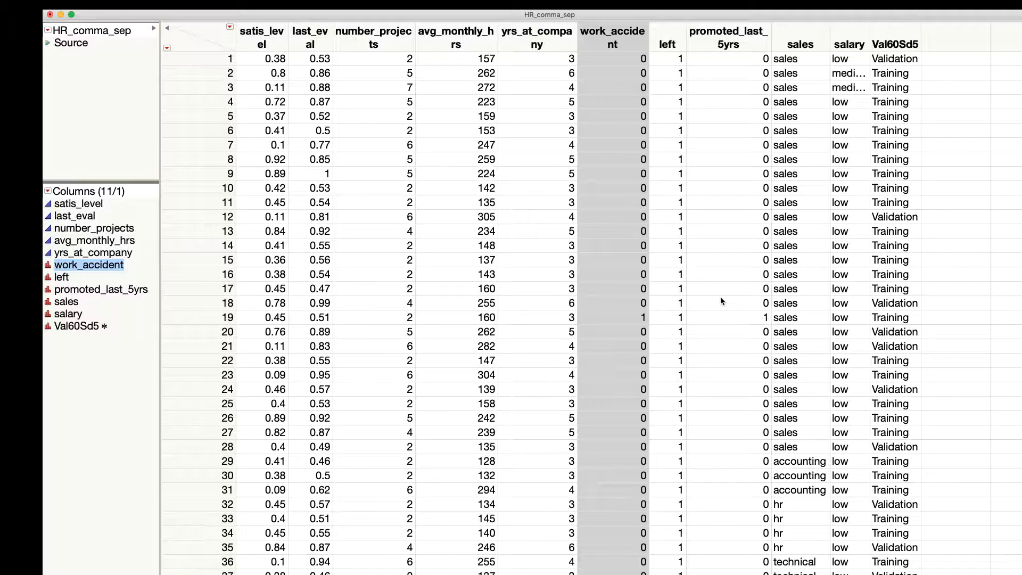
Step: Start a Partition model with left as the Y response and Val60Sd5 as the validation column
left_click(244, 4)
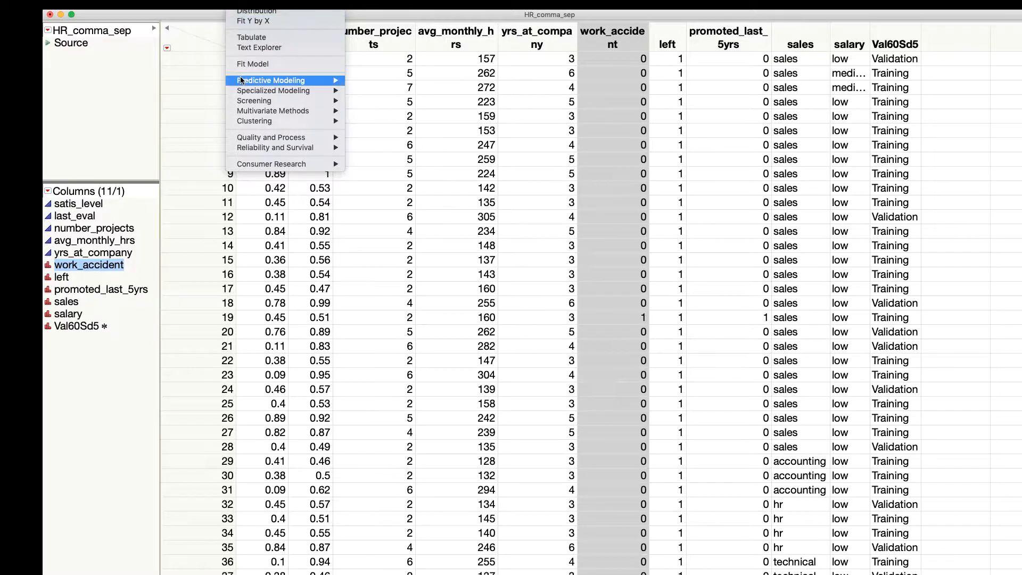
mouse_move(243, 80)
mouse_move(337, 80)
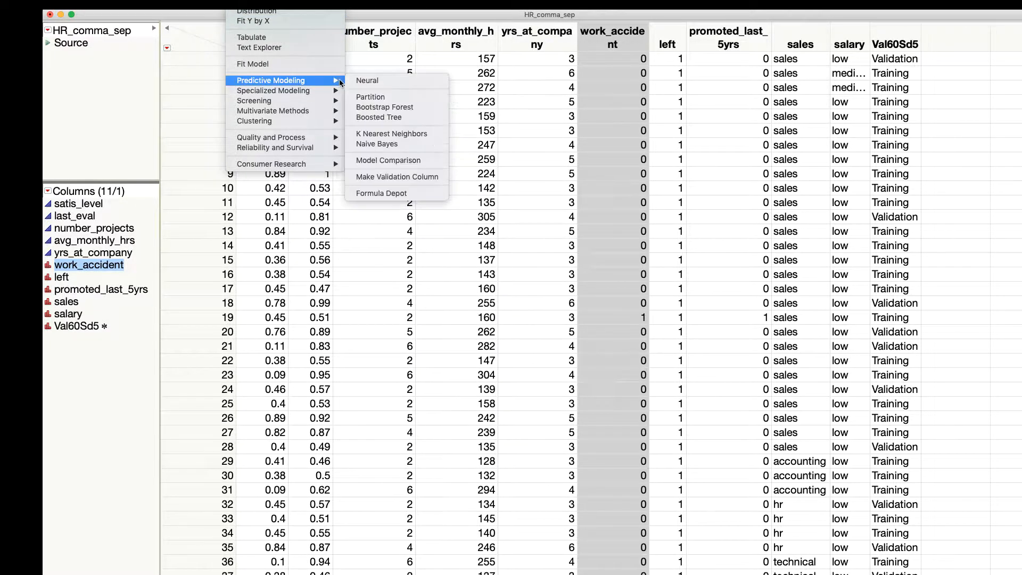
left_click(370, 100)
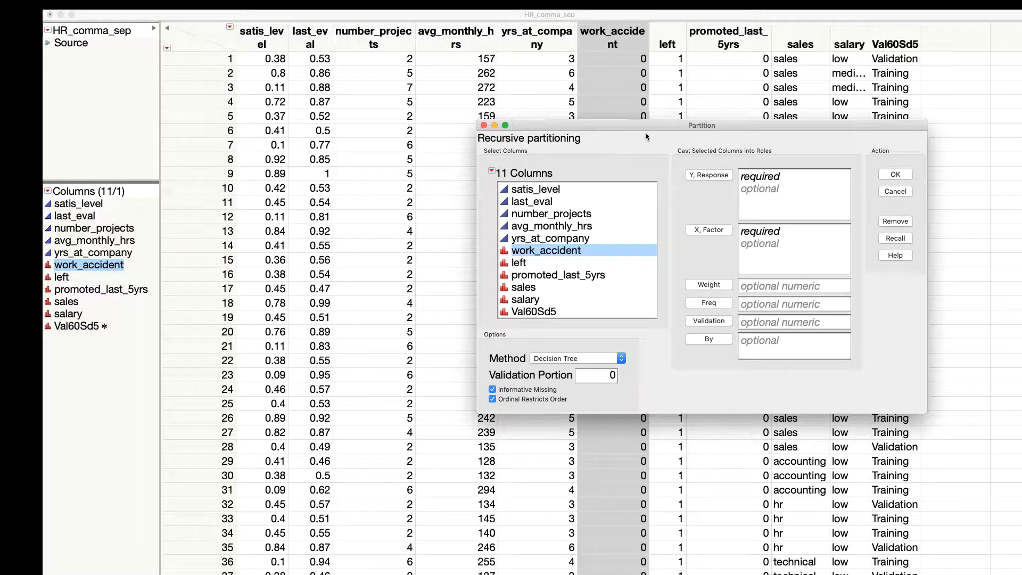
left_click_drag(654, 125, 414, 106)
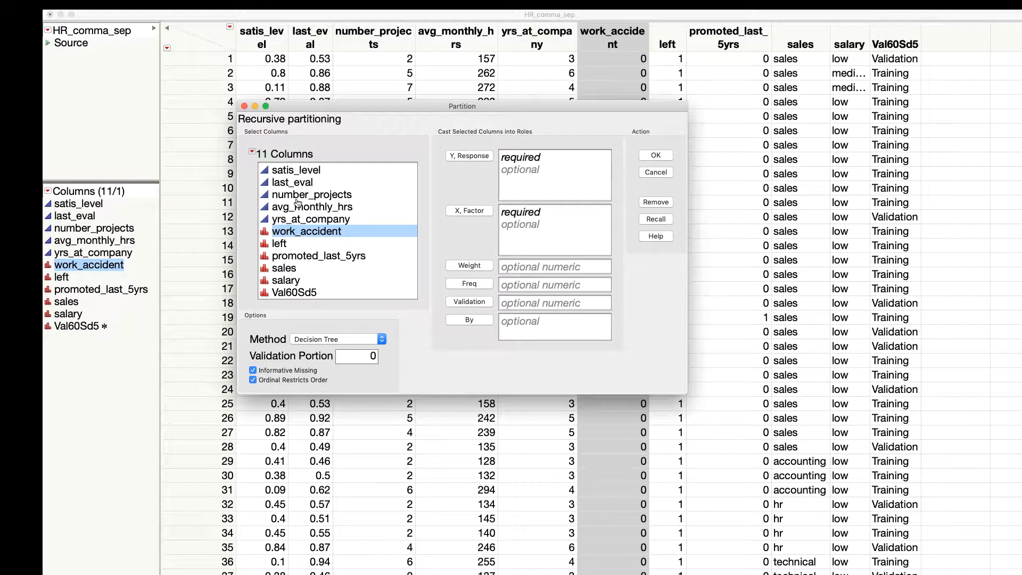
left_click(279, 243)
left_click(474, 156)
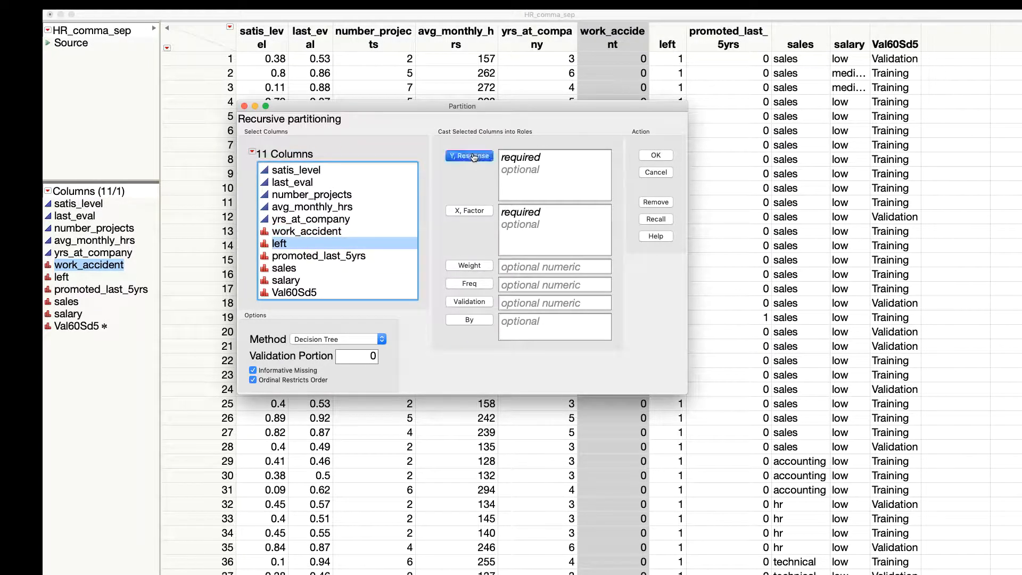
left_click(293, 293)
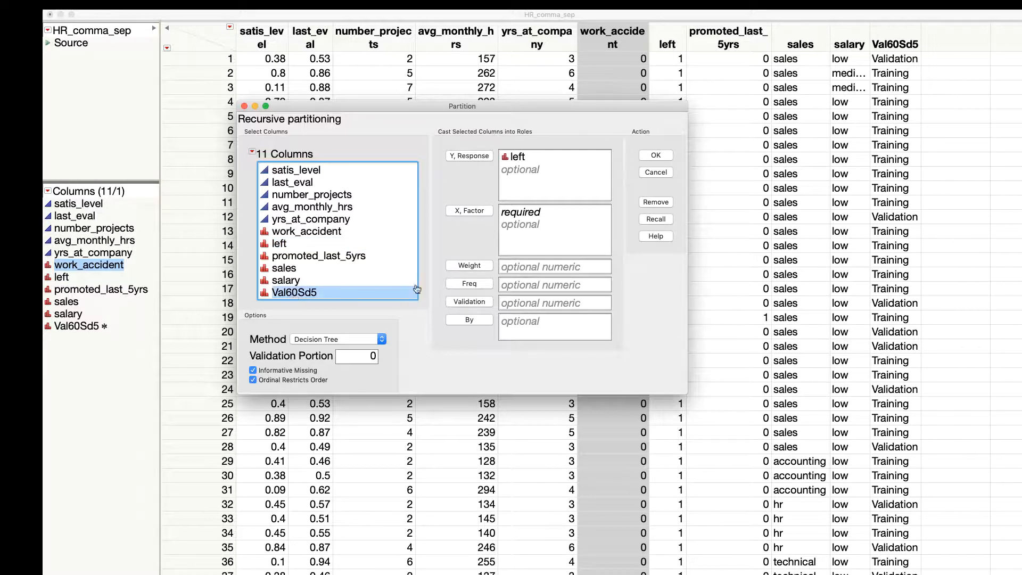
left_click(470, 301)
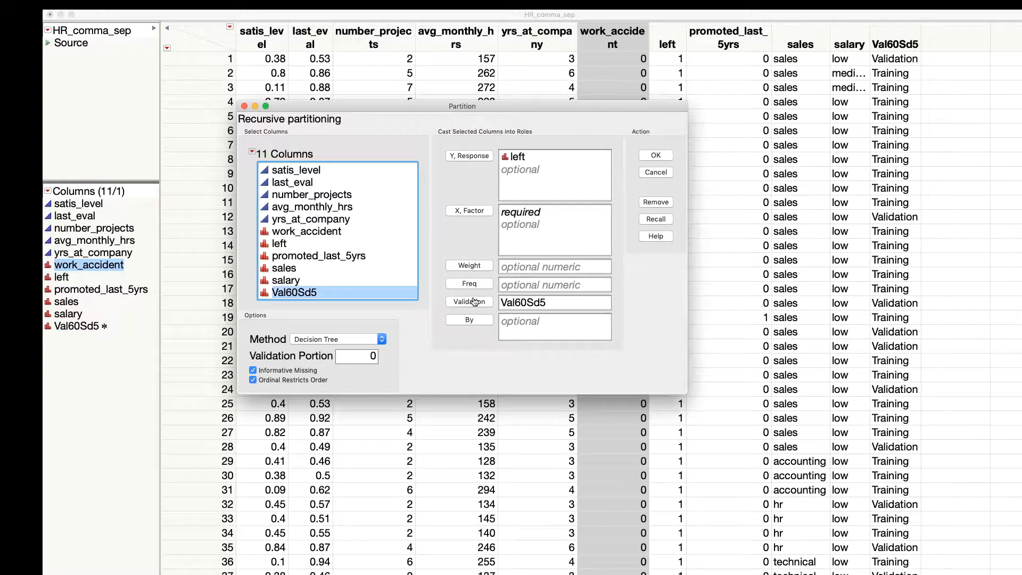
Step: Assign satis_level through work_accident, promoted_last_5yrs, sales and salary as X factors, and run the decision tree partition
left_click(286, 170)
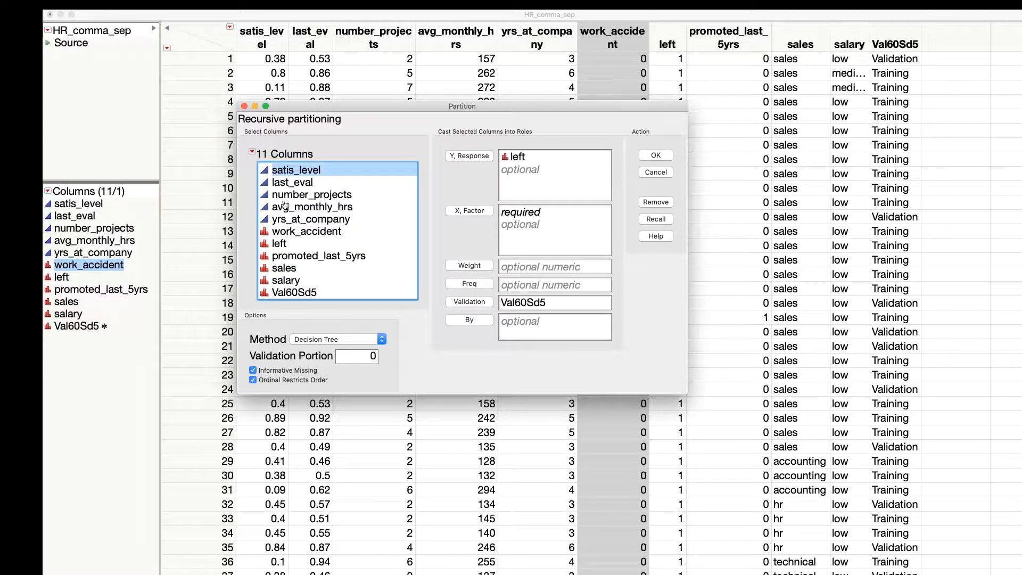
left_click(283, 234, "shift")
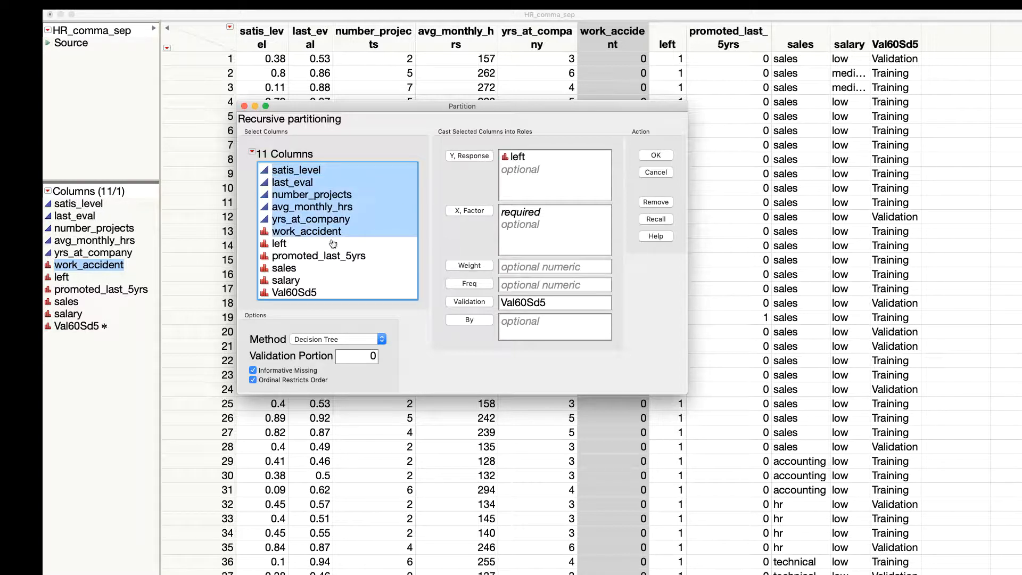
left_click(277, 257, "super")
left_click(278, 269, "super")
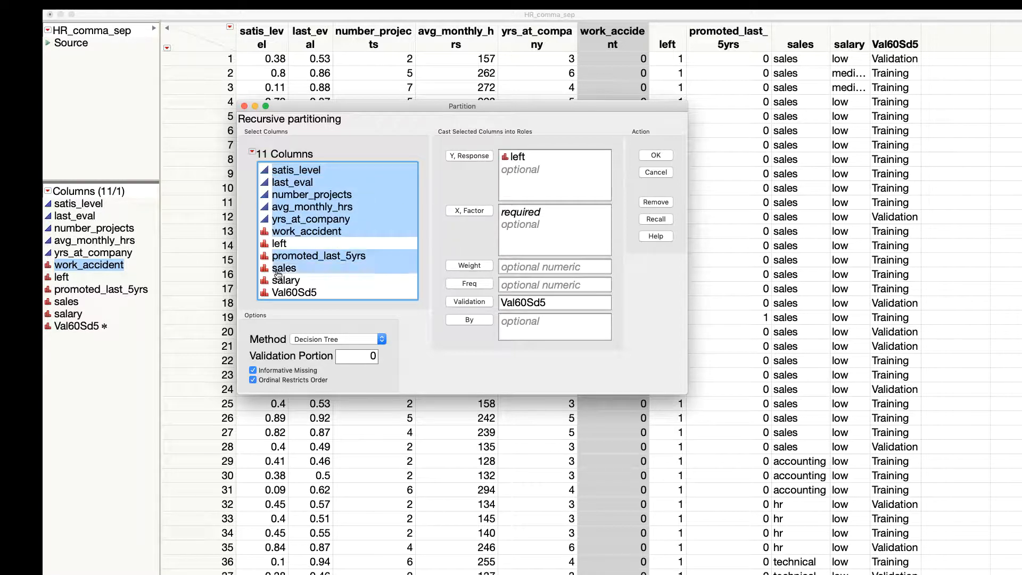
left_click(279, 281, "super")
left_click(479, 211)
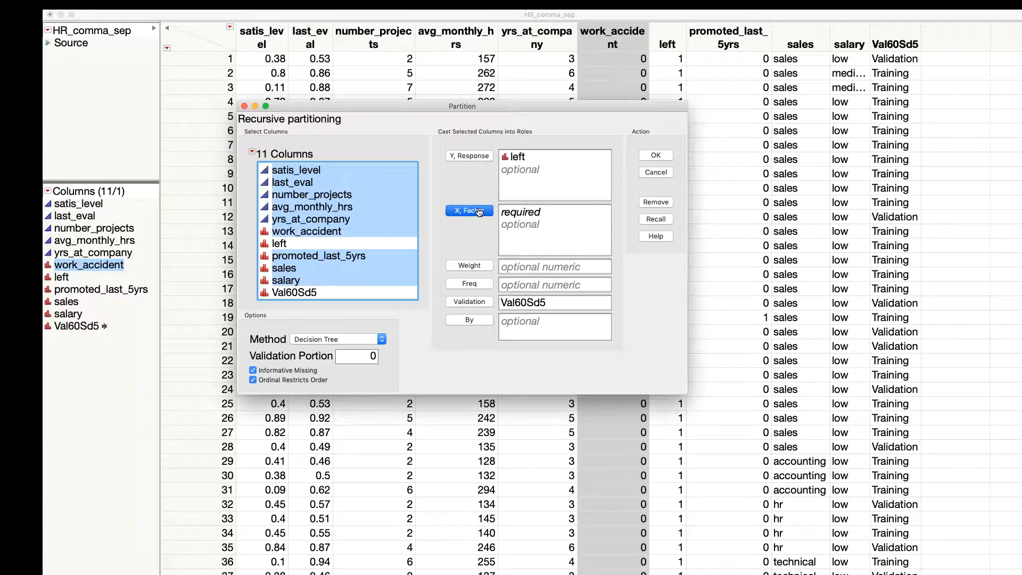
left_click(655, 155)
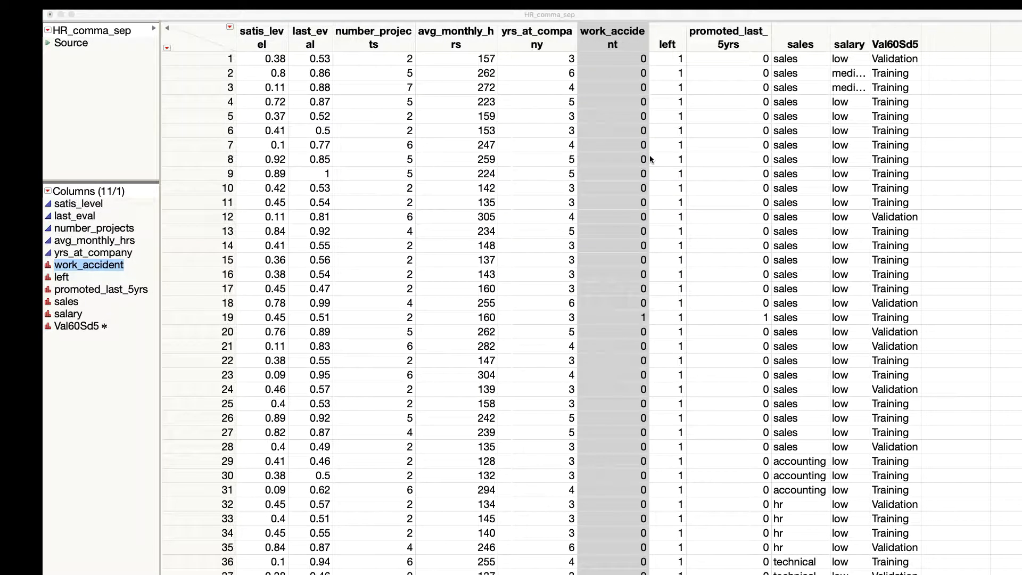
Step: Bring the decision tree report over the data table and color the partition plot's points by response level
left_click_drag(1019, 95, 304, 60)
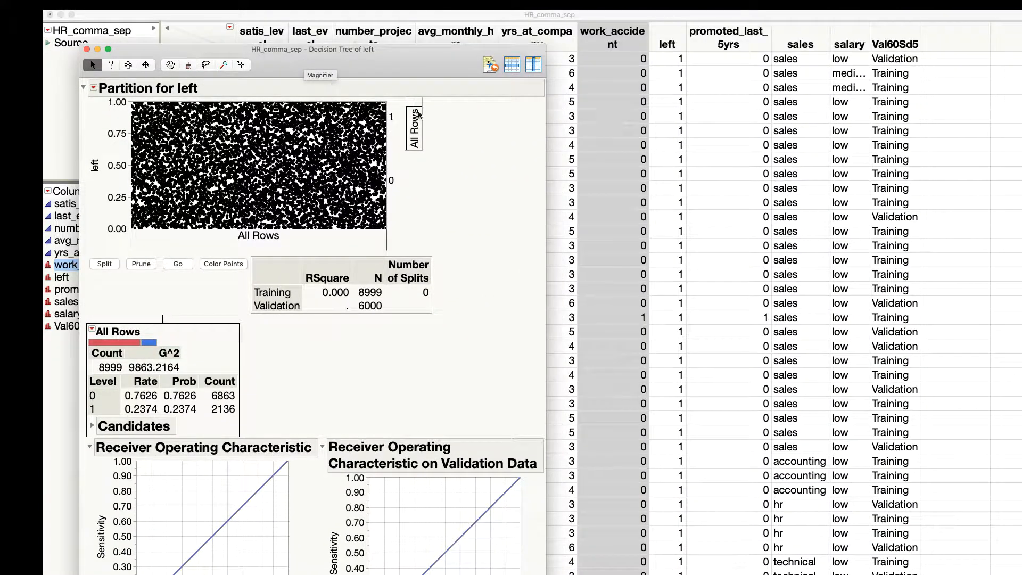
left_click_drag(424, 65, 411, 64)
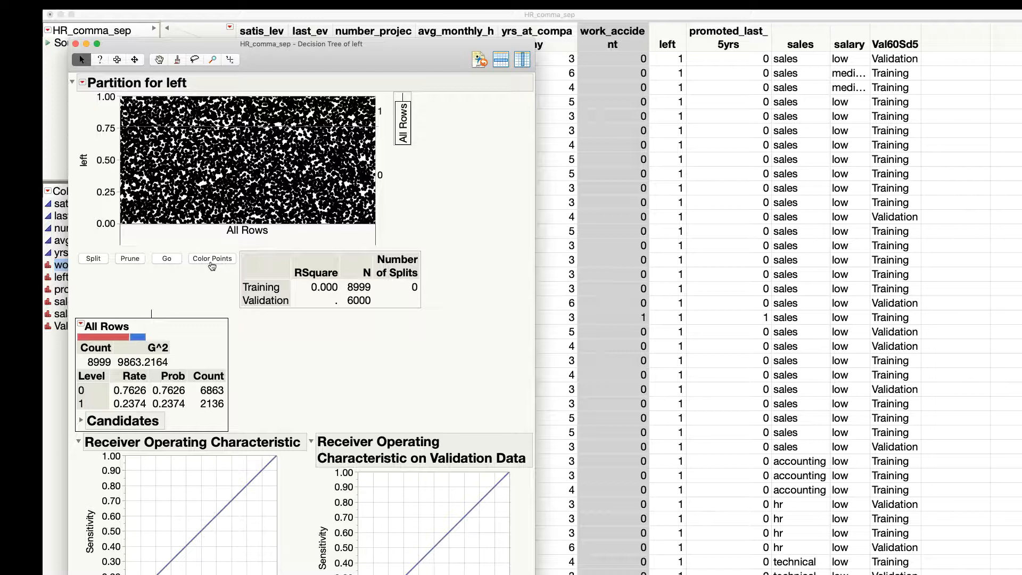
left_click(210, 260)
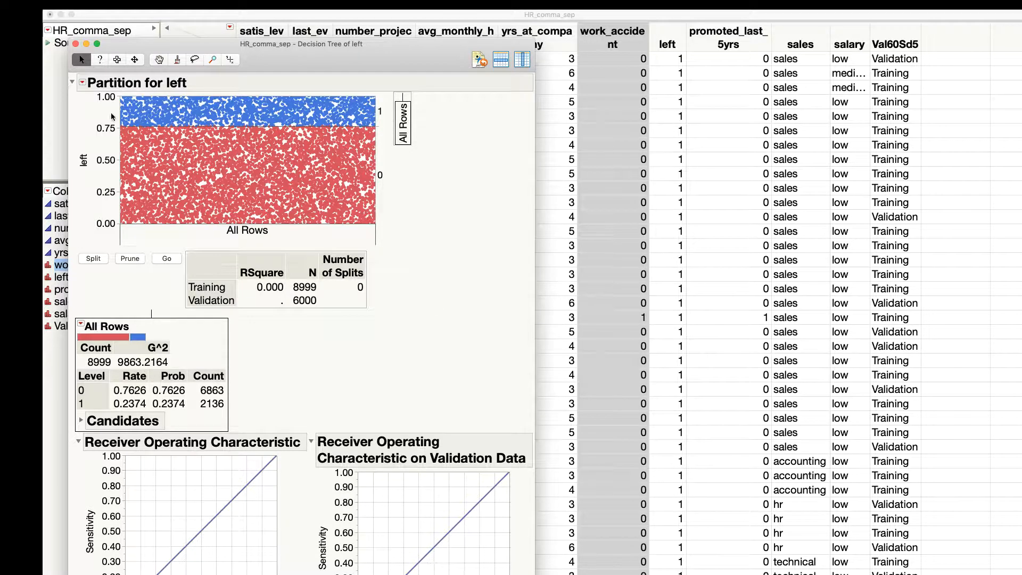
Step: Review the default options for the Partition platform in the preferences
left_click(63, 6)
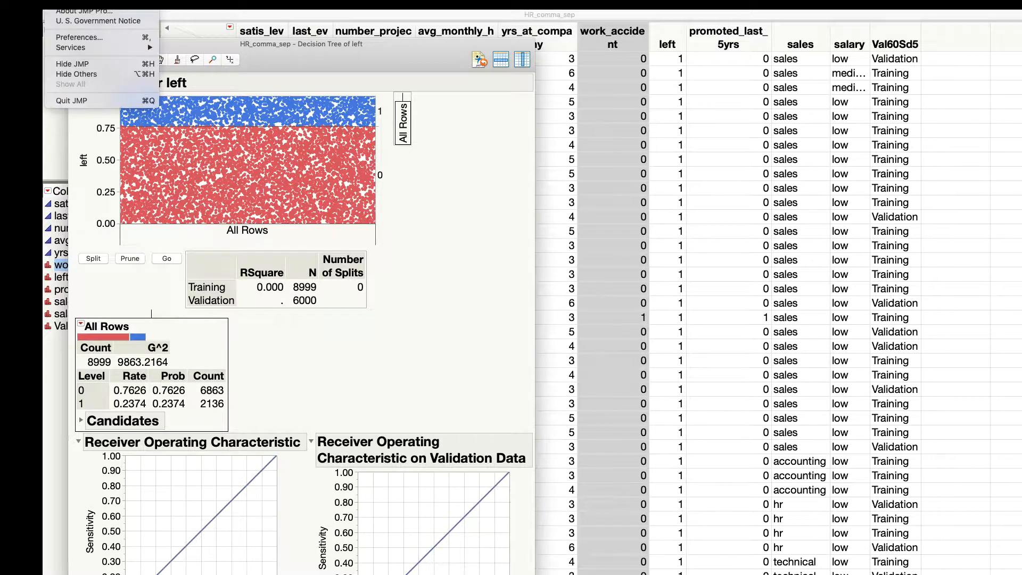
left_click(65, 38)
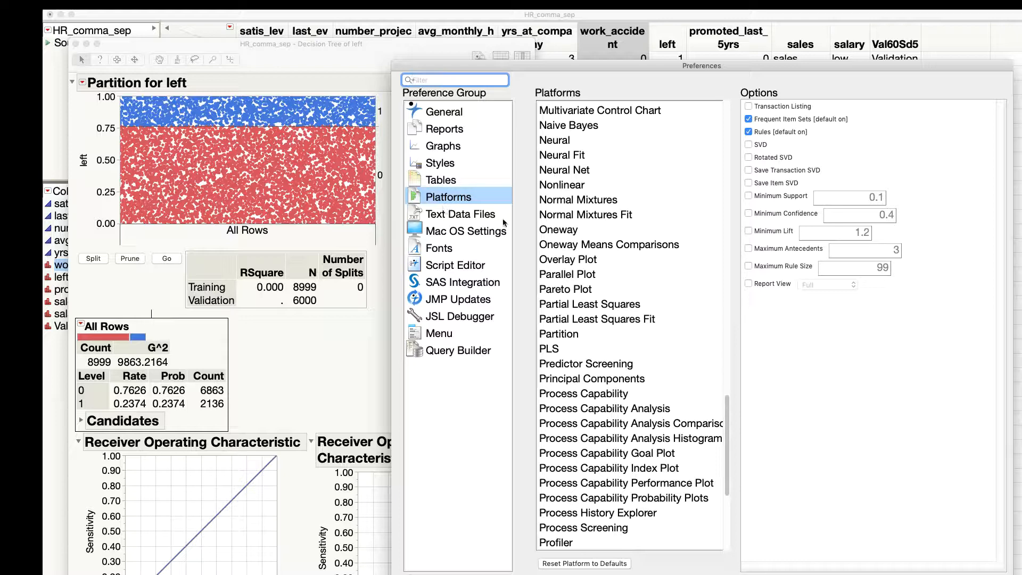
left_click(555, 334)
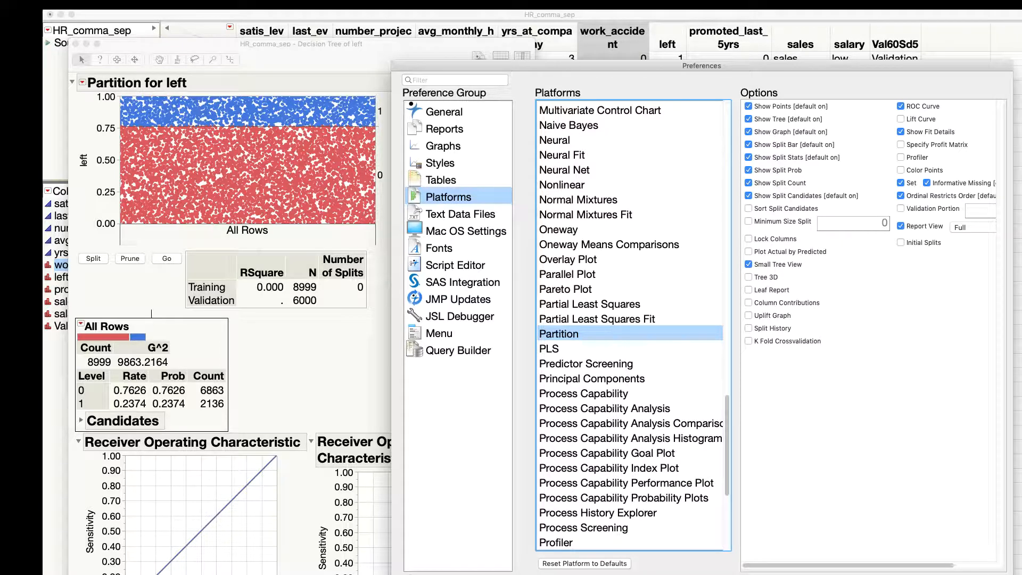
left_click(985, 574)
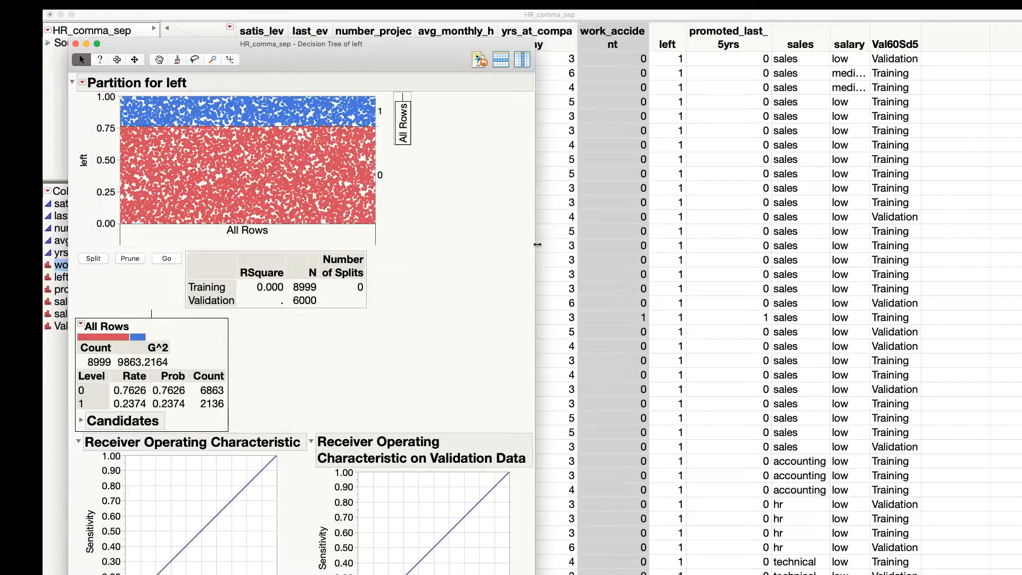
Step: Widen the decision tree report window and split the tree twice
left_click_drag(537, 244, 717, 244)
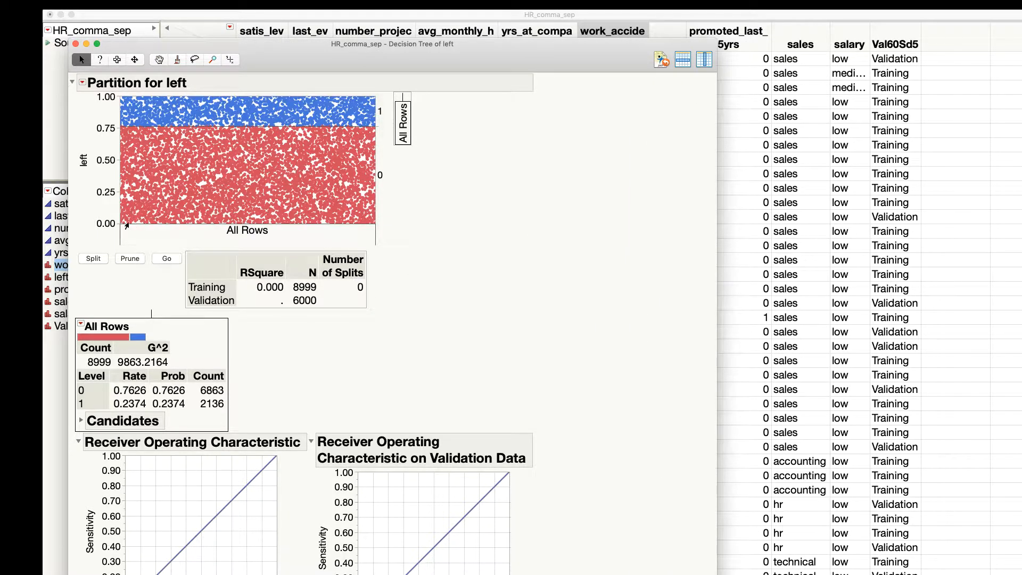
left_click_drag(283, 57, 265, 51)
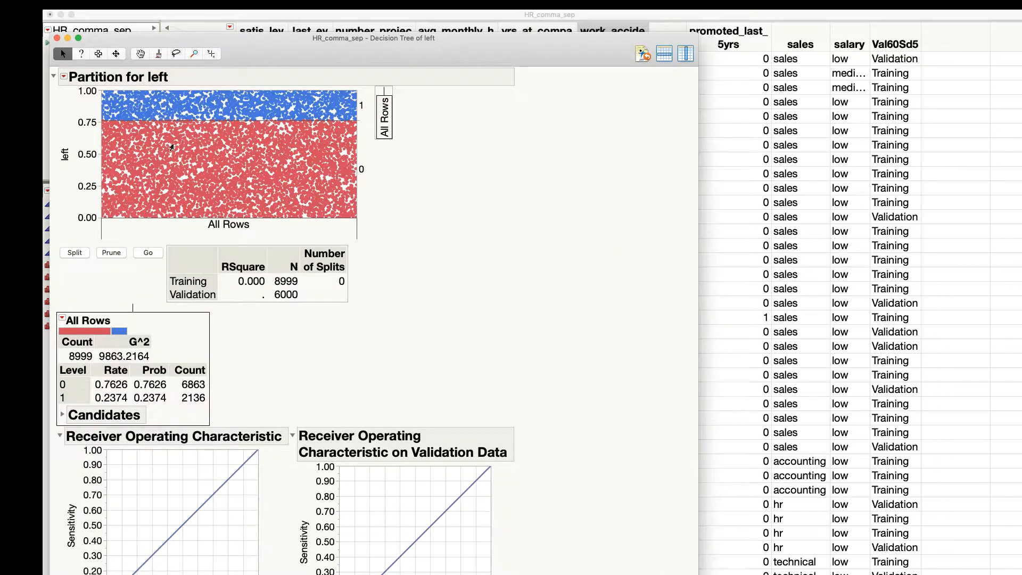
left_click(74, 252)
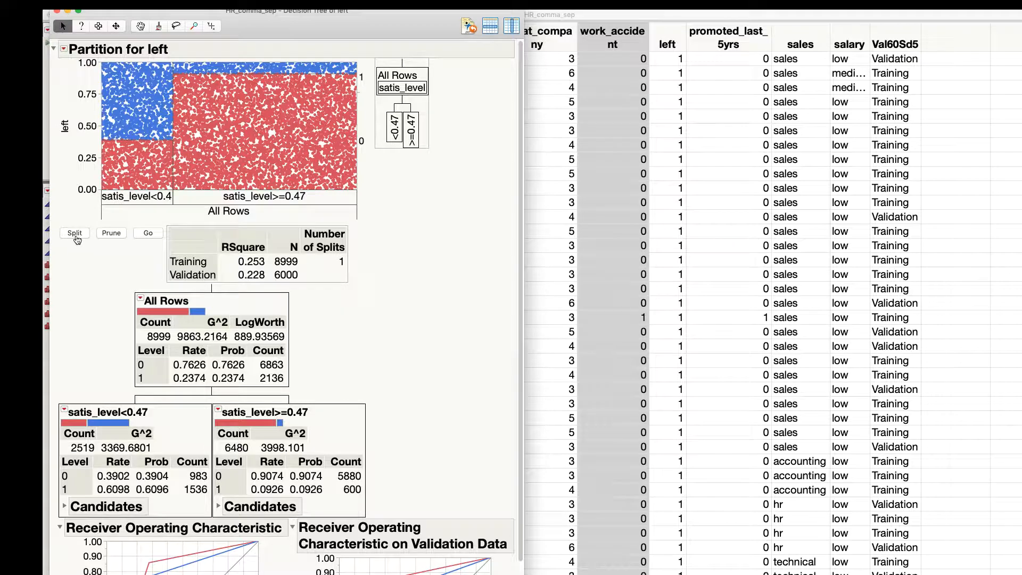
left_click(76, 236)
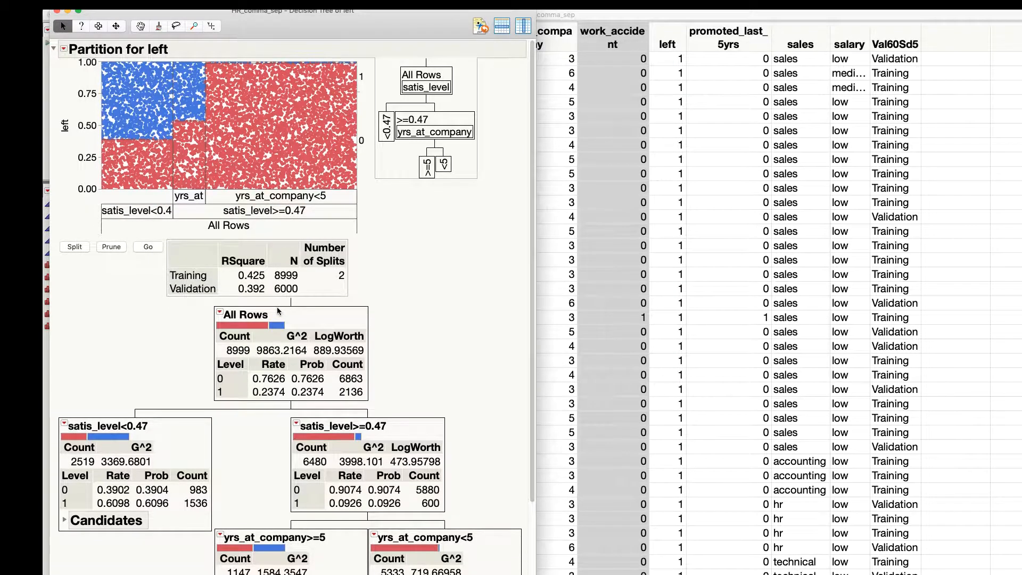
Step: Examine the two-split tree's nodes, fit details, misclassification rates and confusion matrices for training and validation
scroll(281, 320, "down", 5)
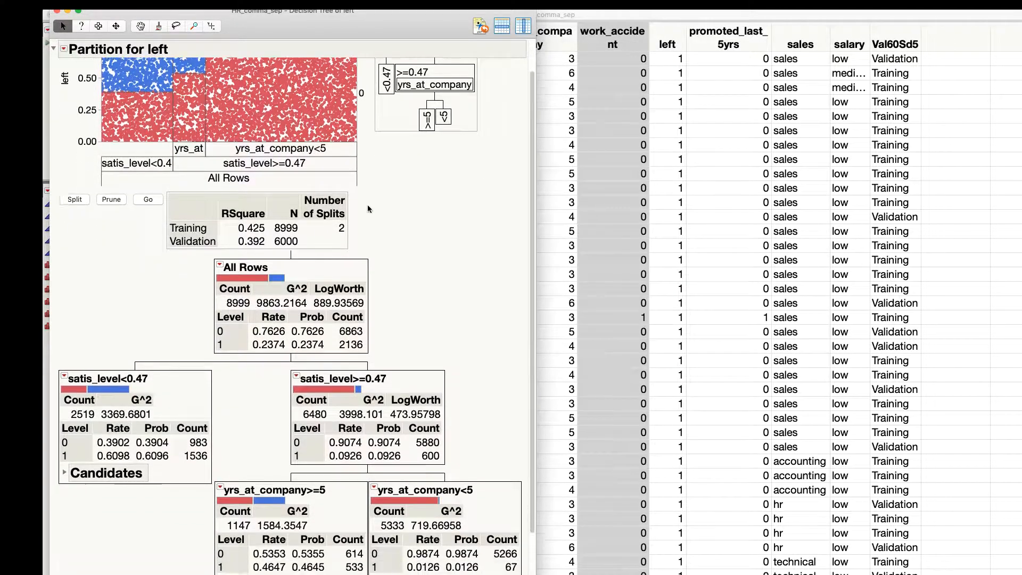
scroll(367, 224, "down", 1)
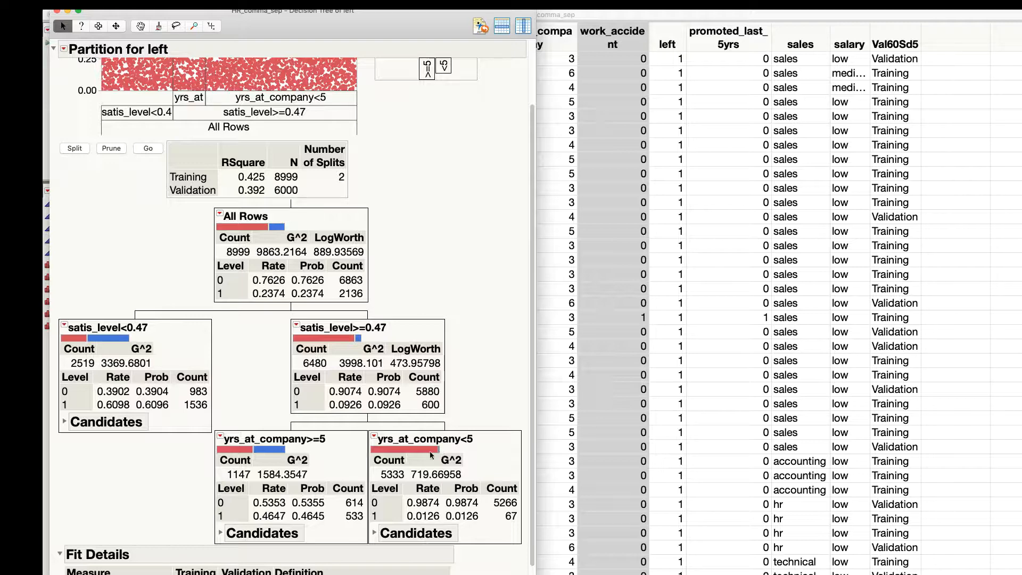
scroll(318, 475, "down", 1)
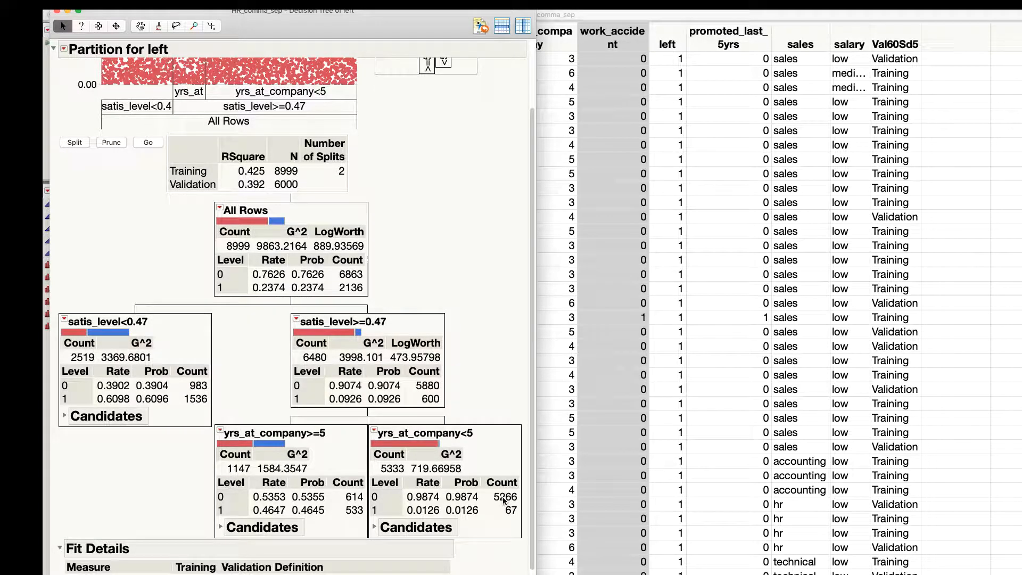
scroll(506, 502, "down", 1)
scroll(504, 500, "down", 2)
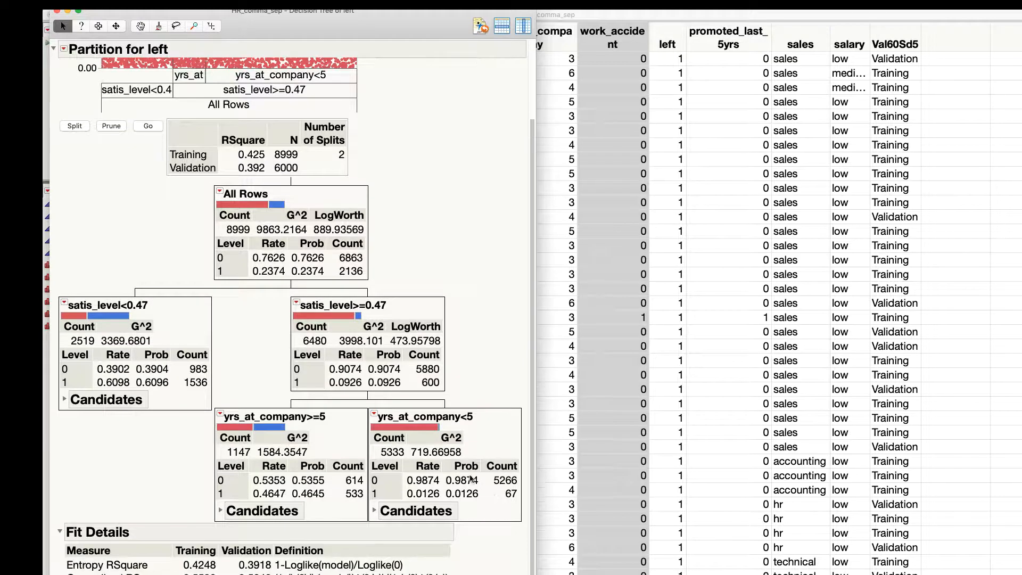
scroll(428, 448, "down", 5)
scroll(428, 447, "down", 15)
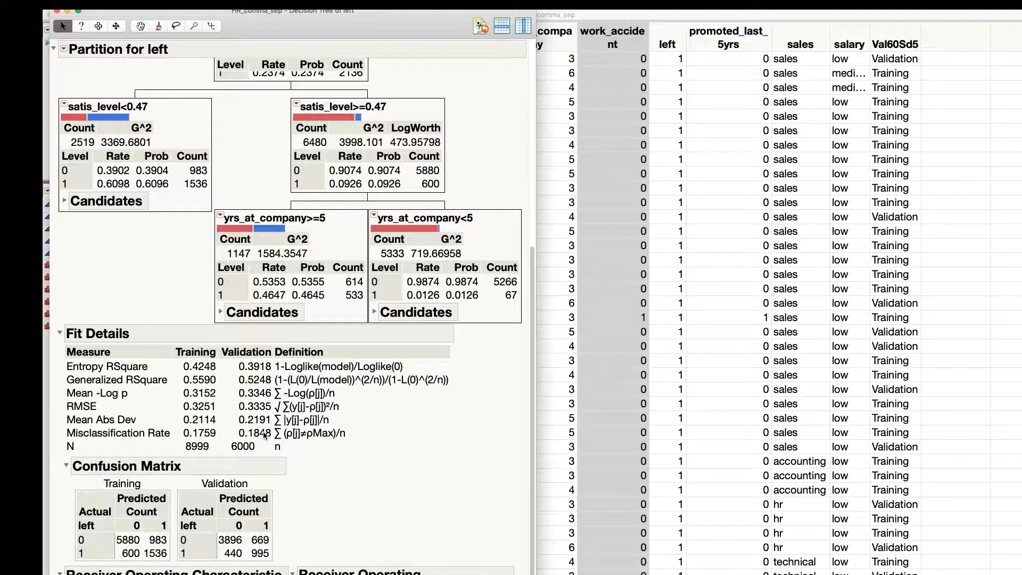
scroll(264, 435, "down", 3)
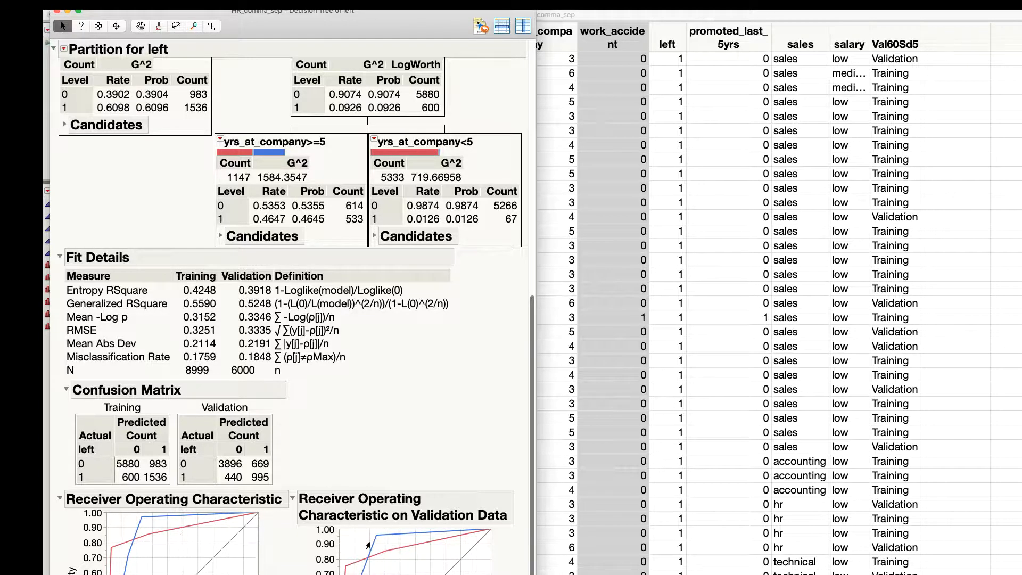
Step: Add a third split to the tree and examine its new leaves and validation misclassification rate
scroll(276, 248, "up", 5)
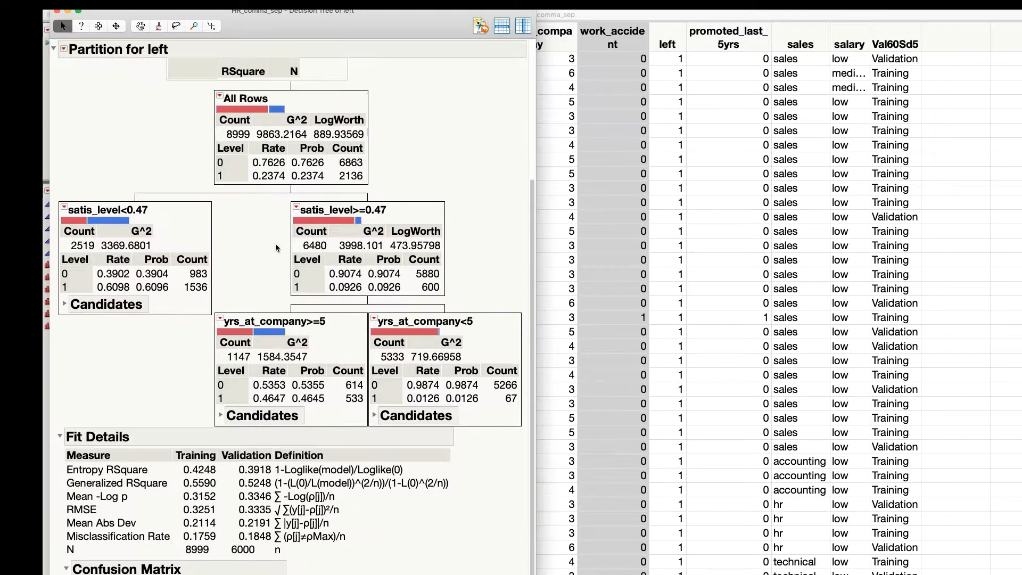
scroll(276, 247, "up", 6)
left_click(75, 235)
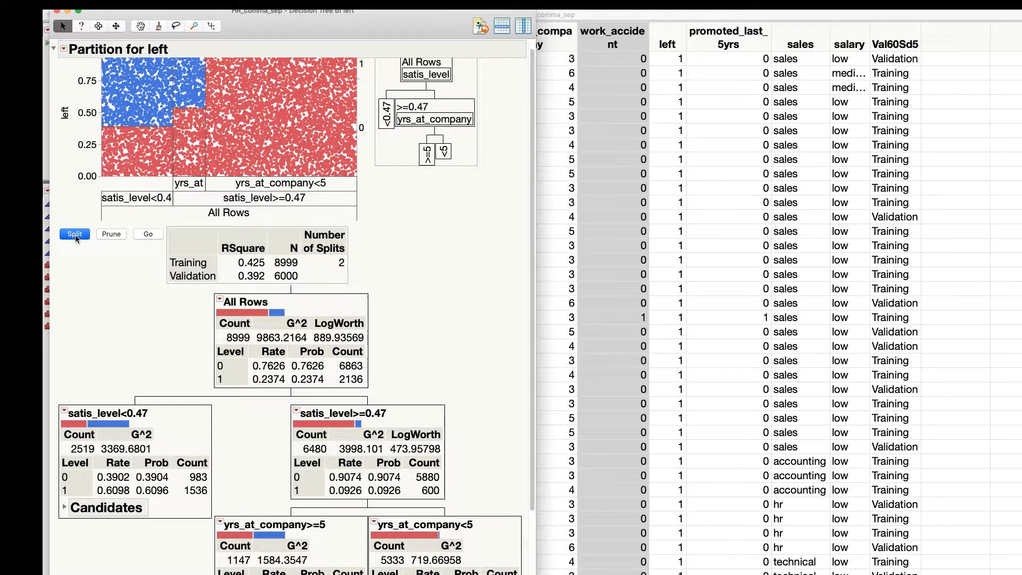
scroll(442, 275, "down", 5)
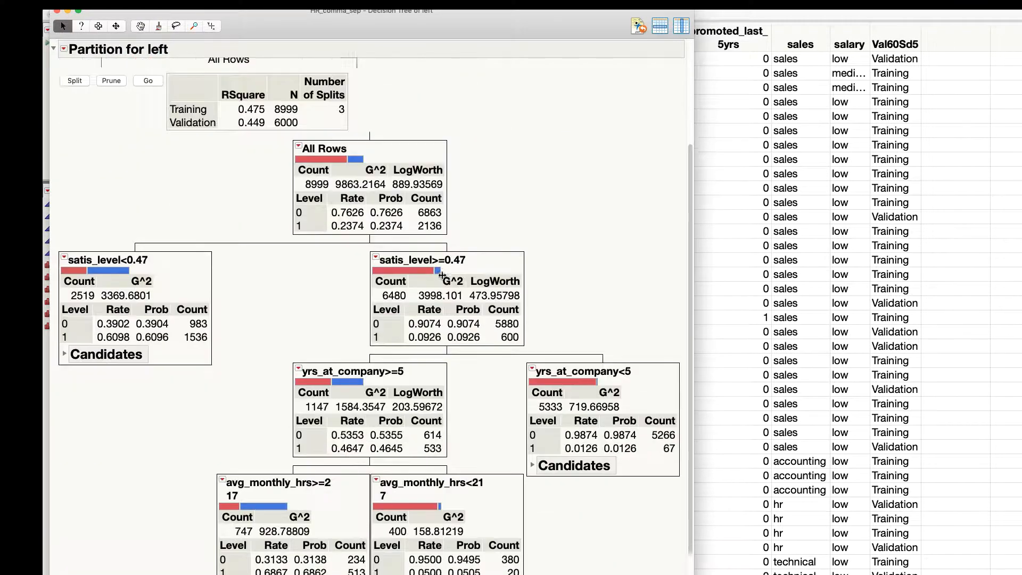
scroll(442, 275, "down", 6)
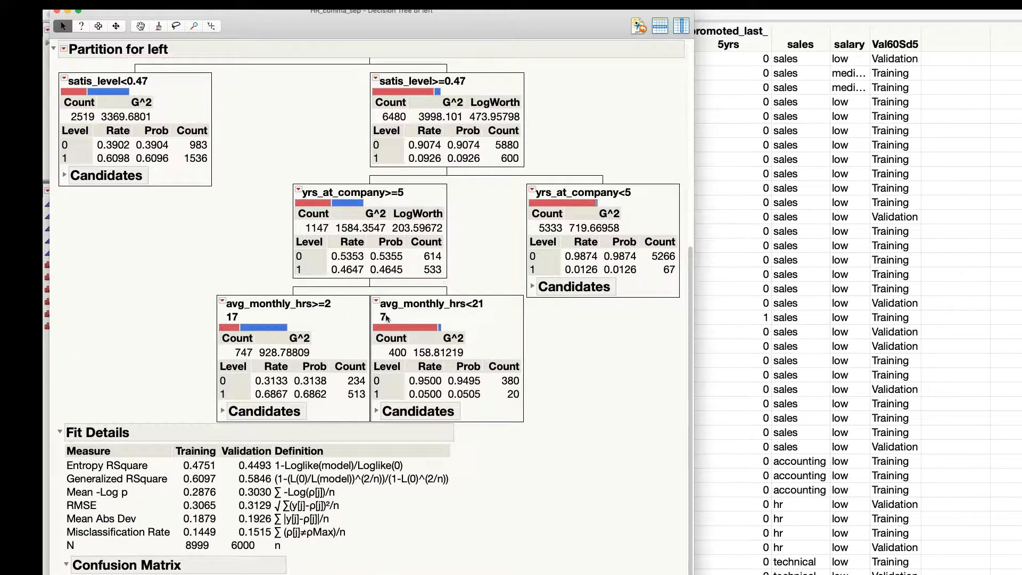
scroll(341, 309, "down", 1)
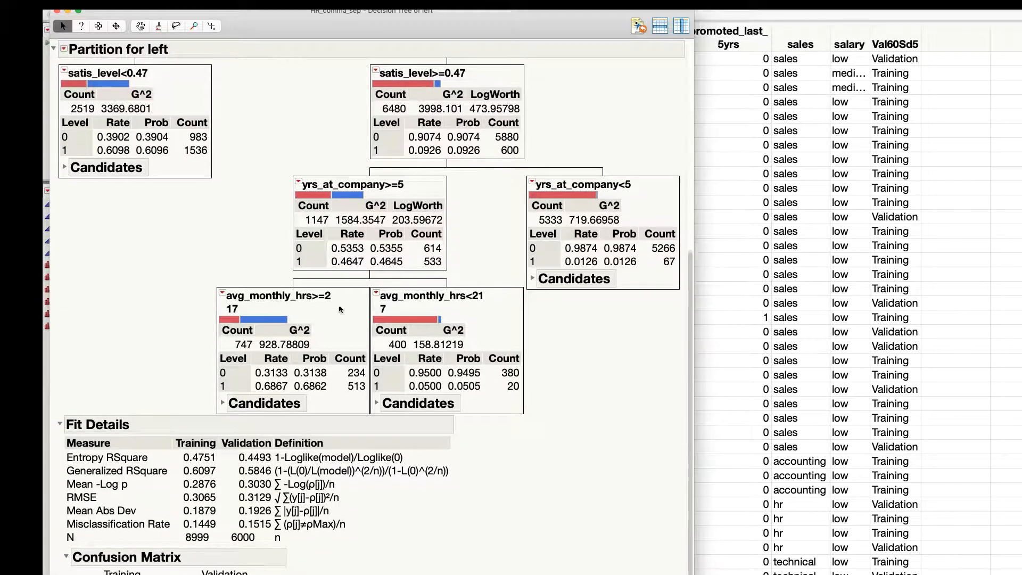
scroll(341, 309, "down", 1)
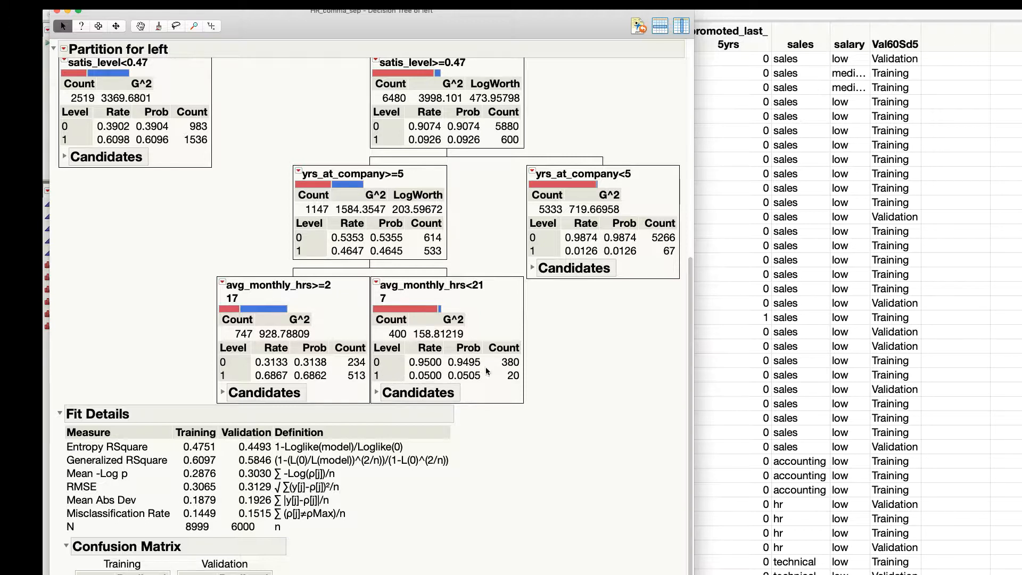
scroll(439, 310, "up", 5)
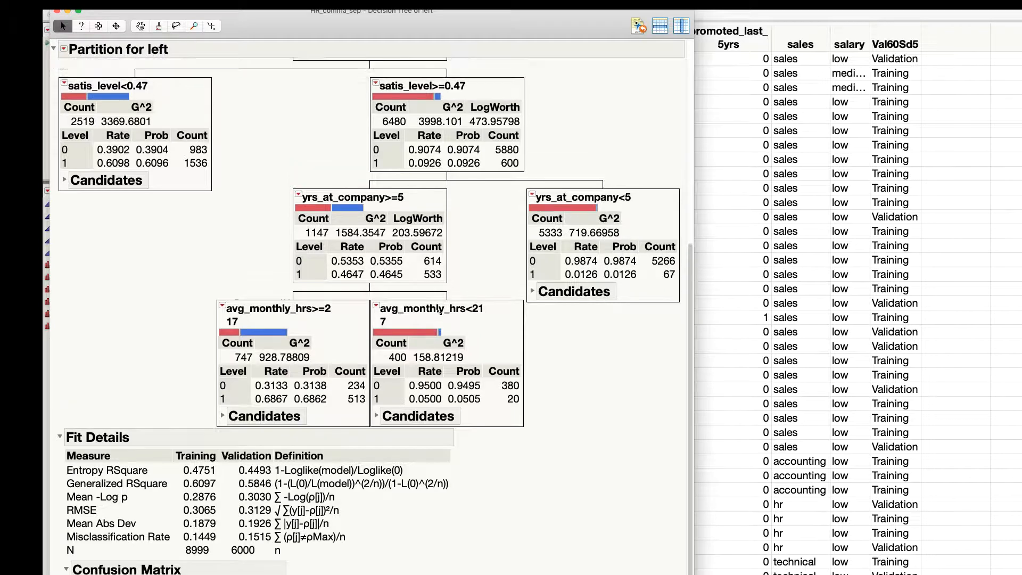
scroll(439, 313, "down", 10)
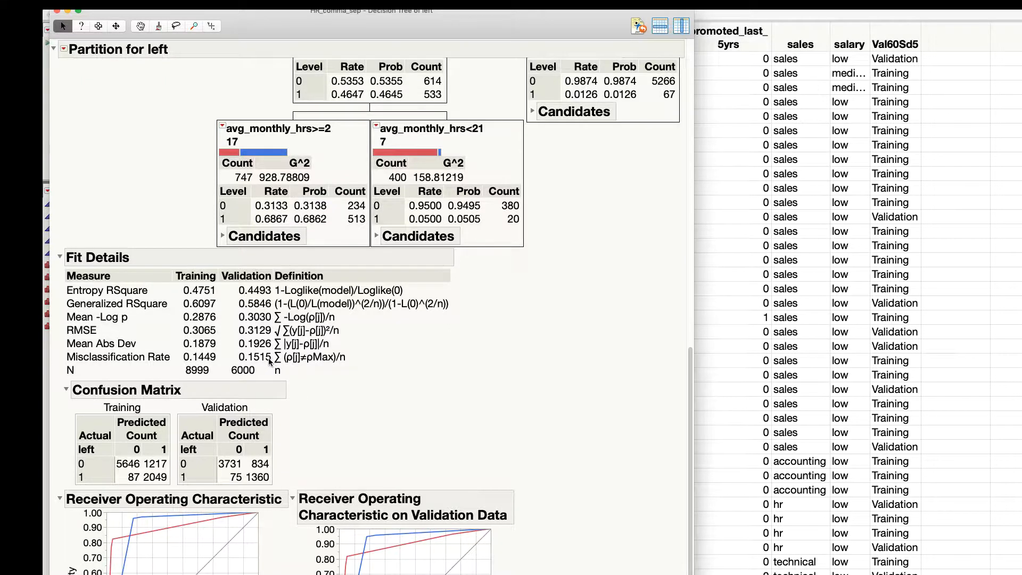
Step: Grow the rest of the tree automatically using validation, and review its fit details, confusion matrices and ROC curves
scroll(270, 361, "up", 15)
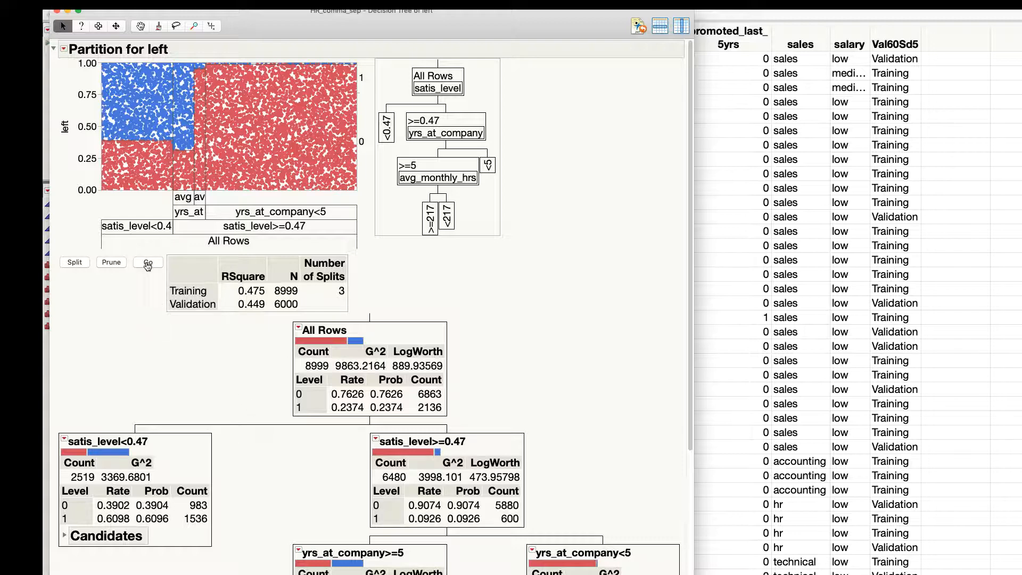
left_click(147, 263)
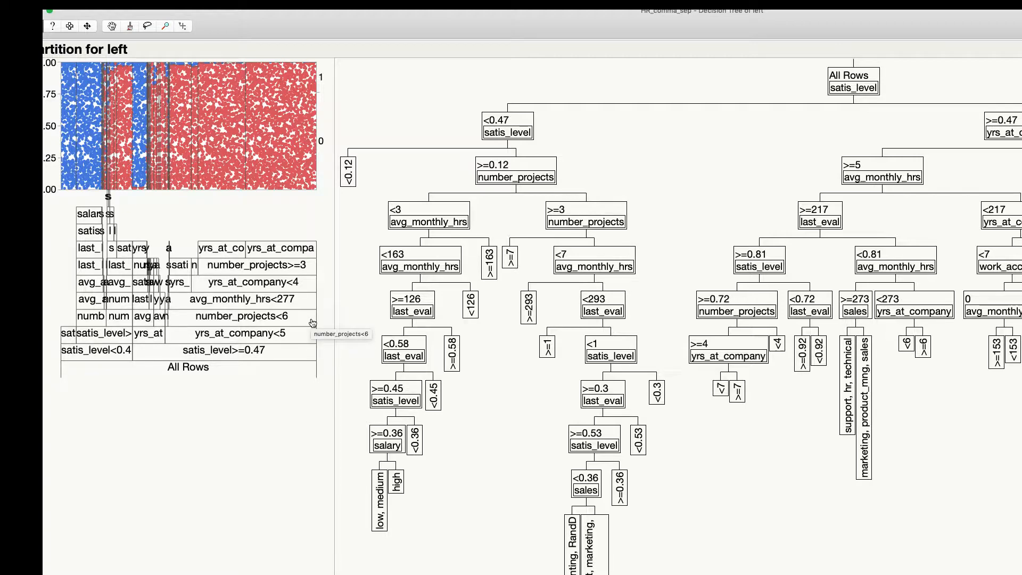
scroll(320, 320, "down", 10)
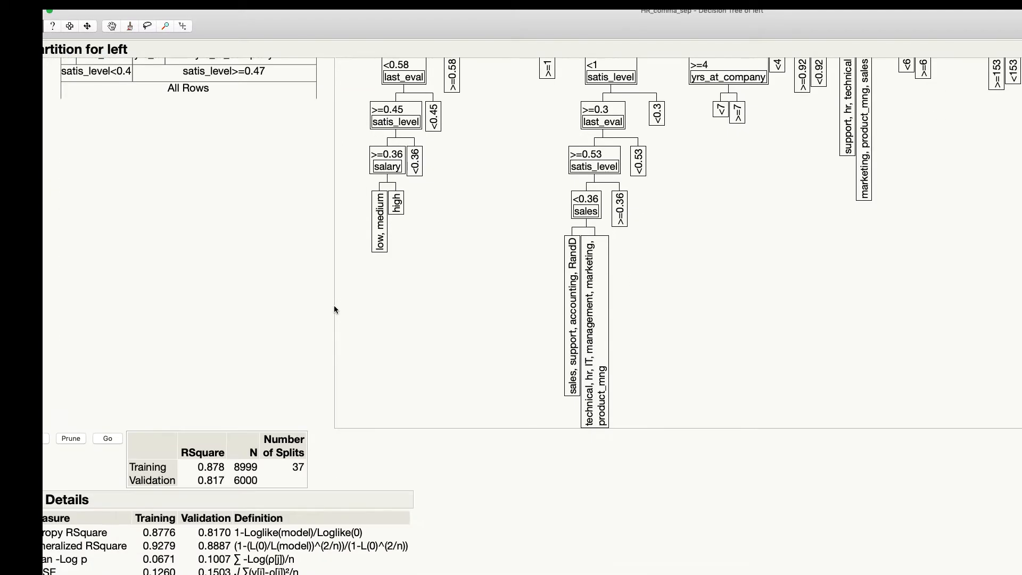
scroll(334, 308, "down", 5)
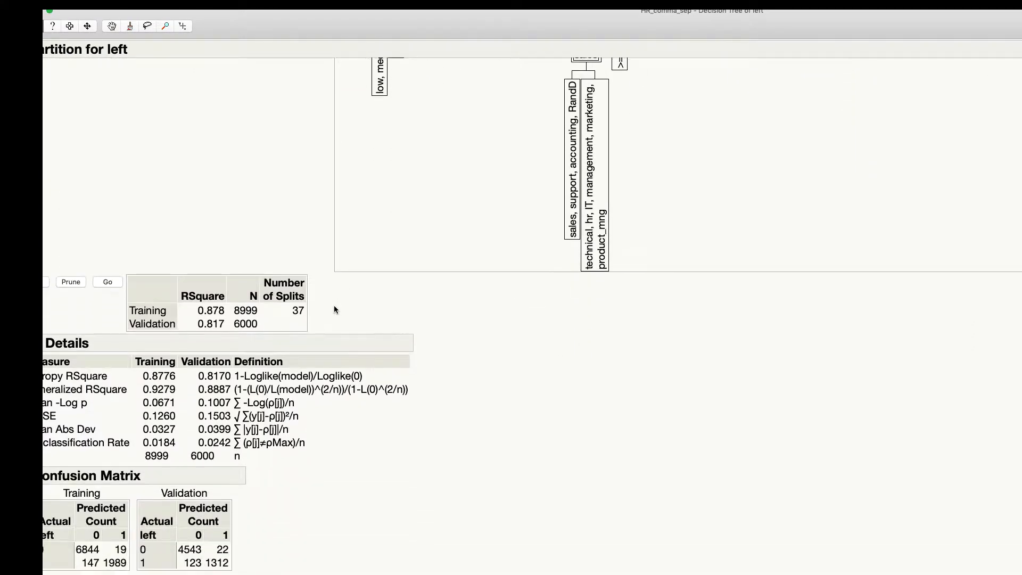
scroll(334, 309, "down", 9)
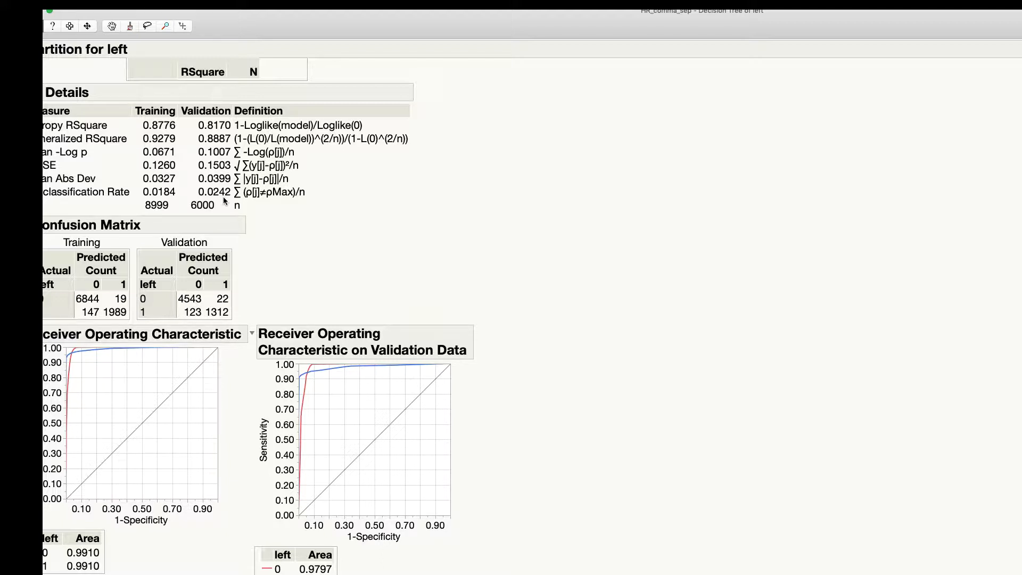
Step: Reposition and widen the report window to inspect the full small tree view and the fit statistics
left_click_drag(335, 38, 372, 36)
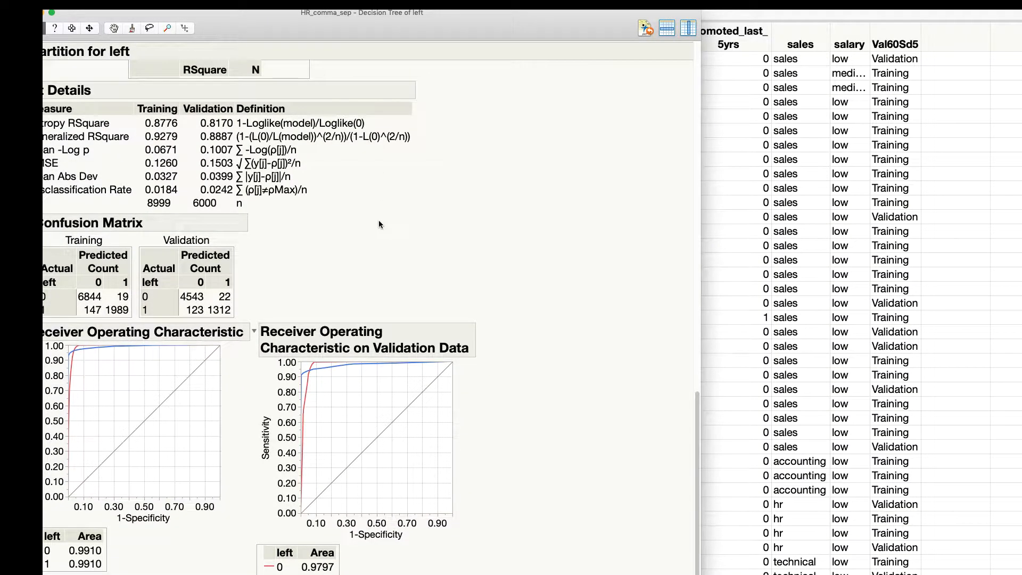
scroll(379, 224, "up", 15)
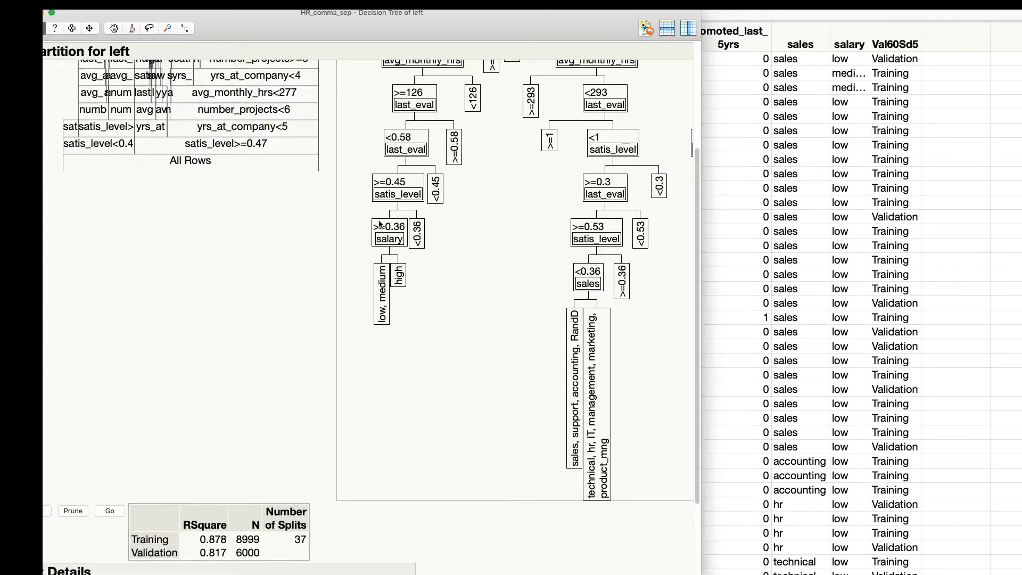
scroll(378, 219, "up", 8)
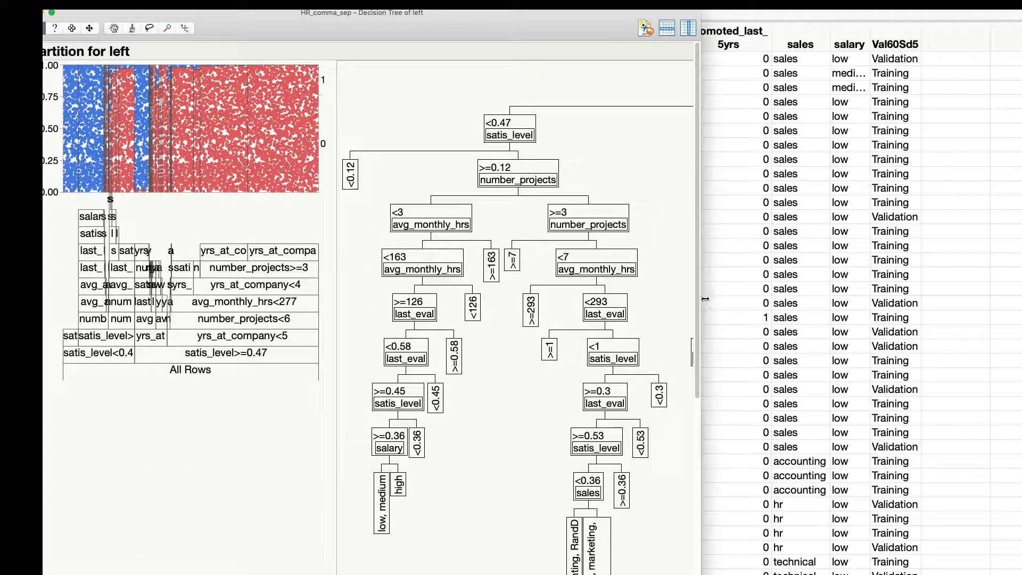
left_click_drag(702, 299, 1019, 298)
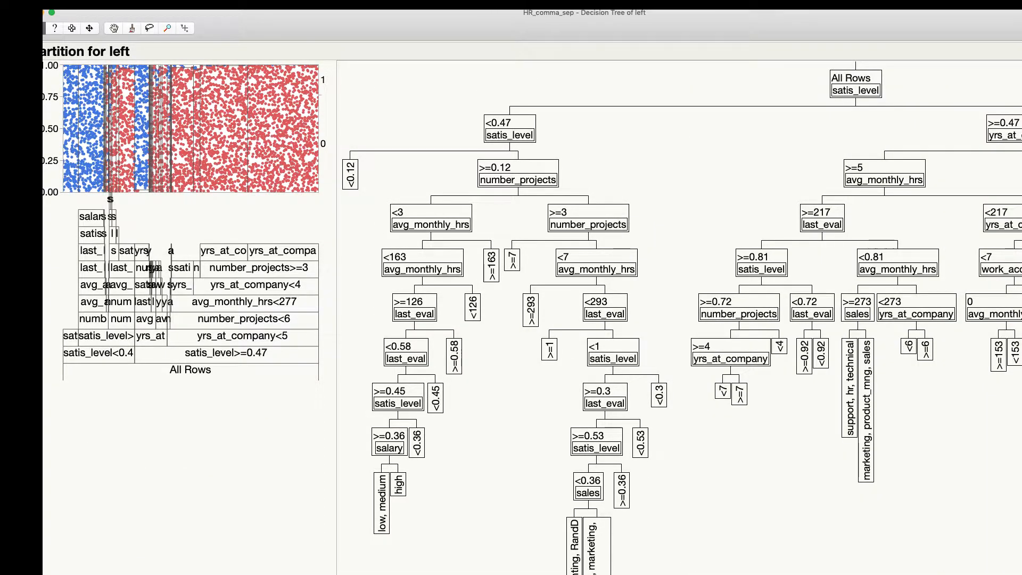
left_click_drag(1020, 29, 871, 40)
scroll(801, 336, "down", 10)
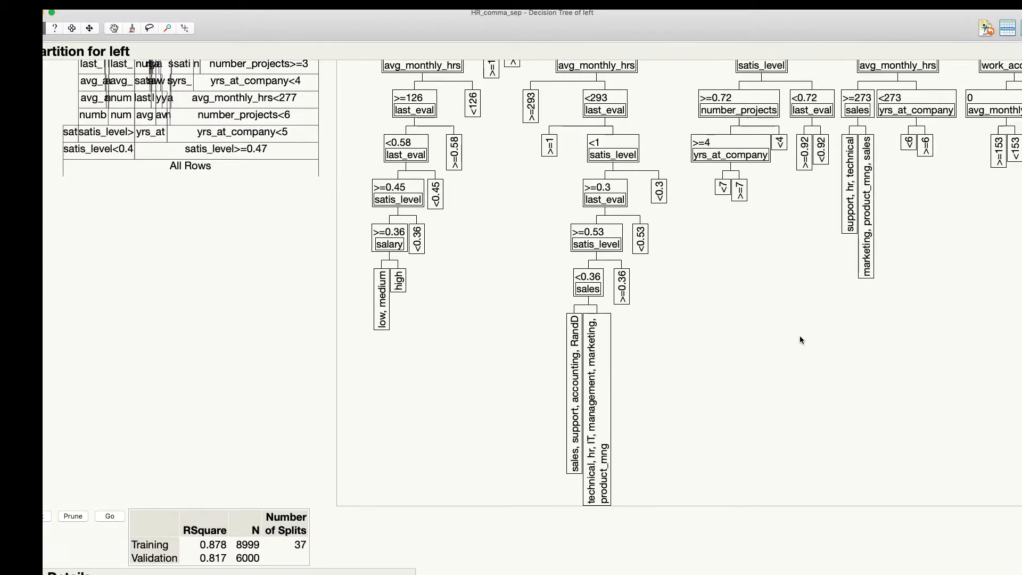
scroll(801, 339, "down", 12)
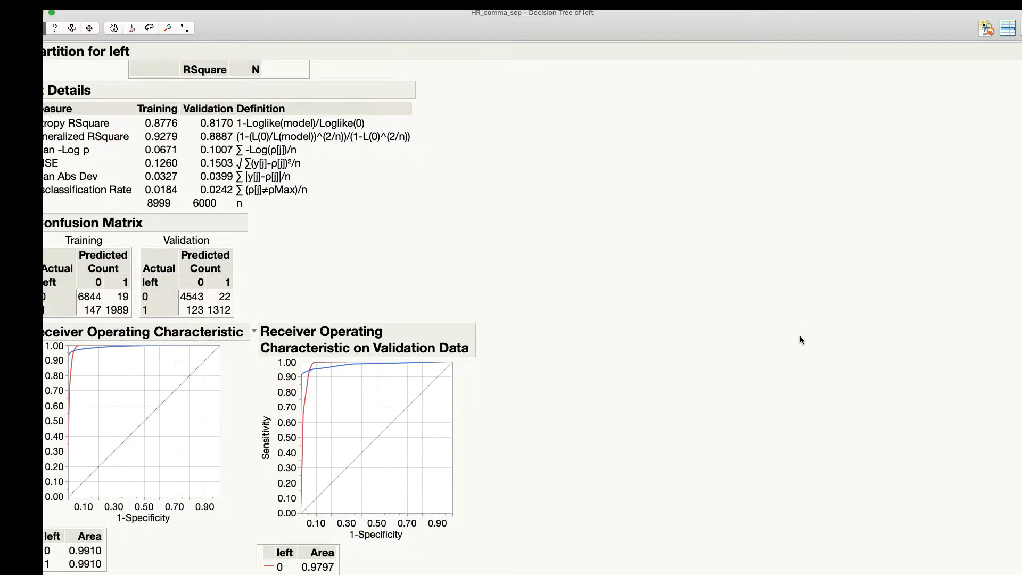
scroll(800, 335, "up", 20)
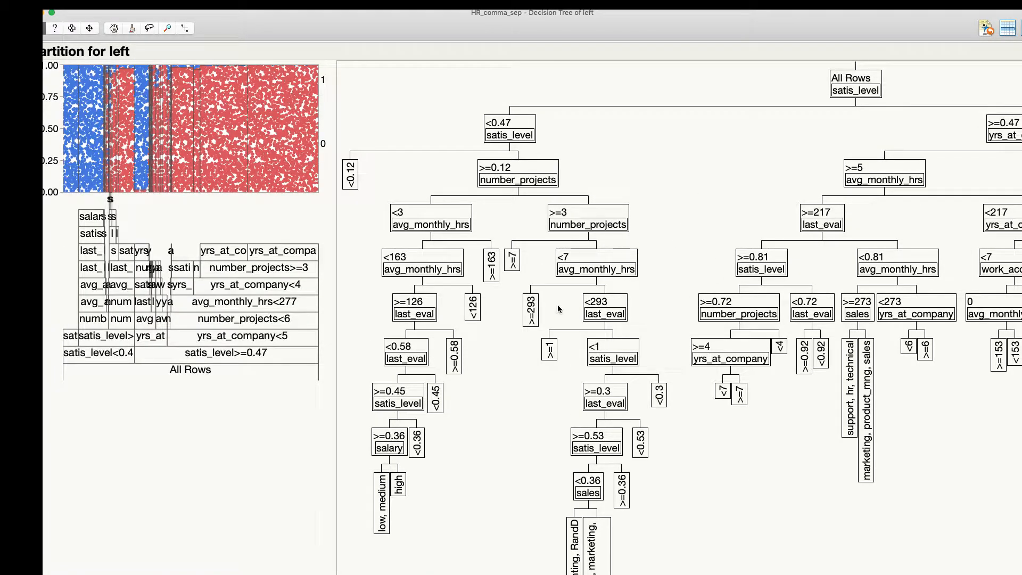
Step: Move and resize the report window to fit on screen, and view the Split History plot of R-Square by number of splits
left_click_drag(742, 28, 643, 35)
left_click_drag(839, 197, 585, 66)
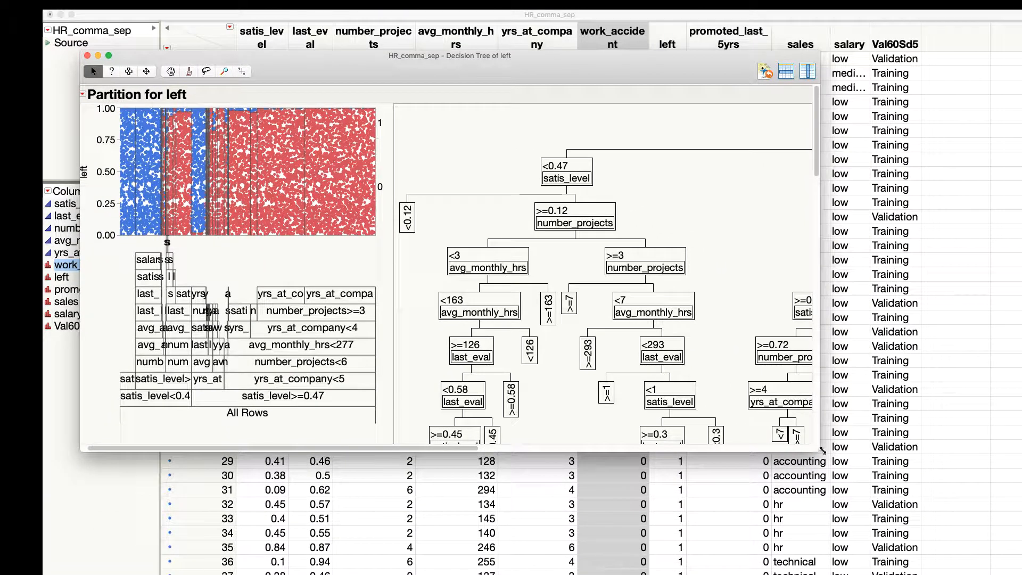
left_click(816, 458)
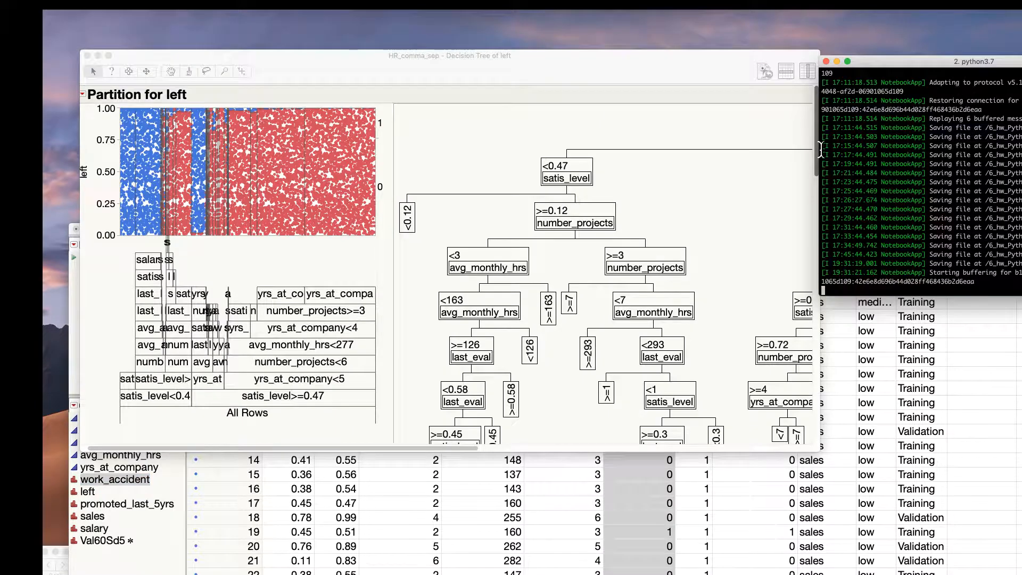
left_click_drag(821, 150, 820, 150)
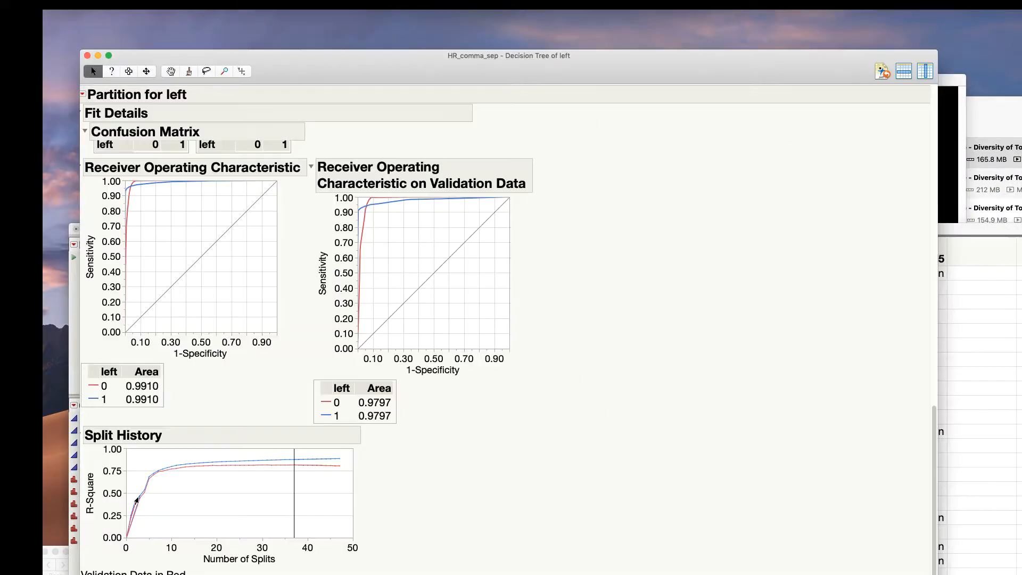